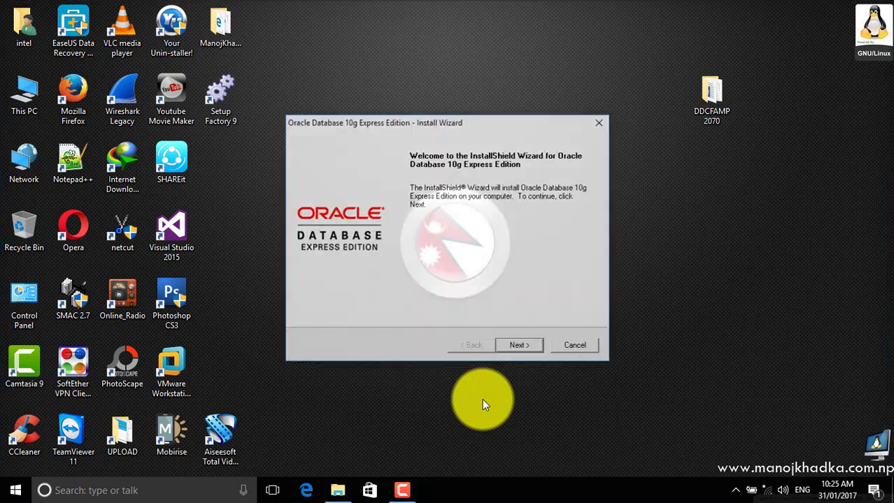
# Step: Accept the Oracle licence agreement and keep the default C:\oraclexe\ destination
pyautogui.click(509, 338)
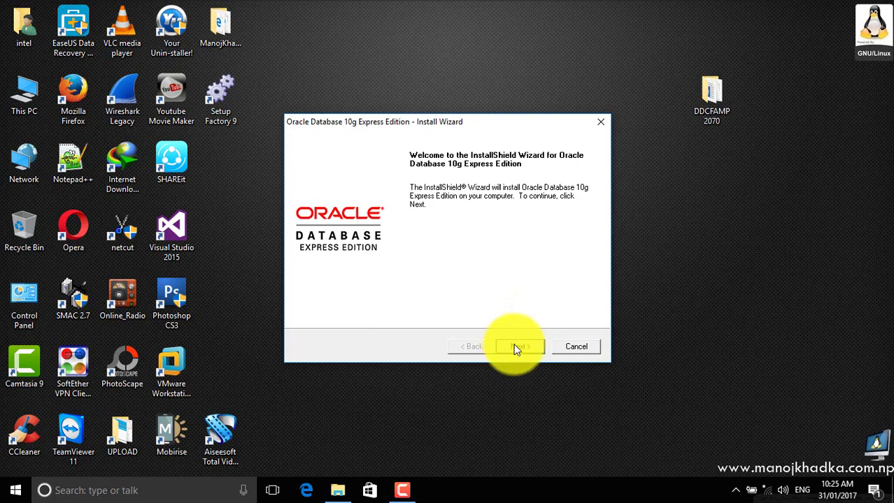
pyautogui.click(372, 298)
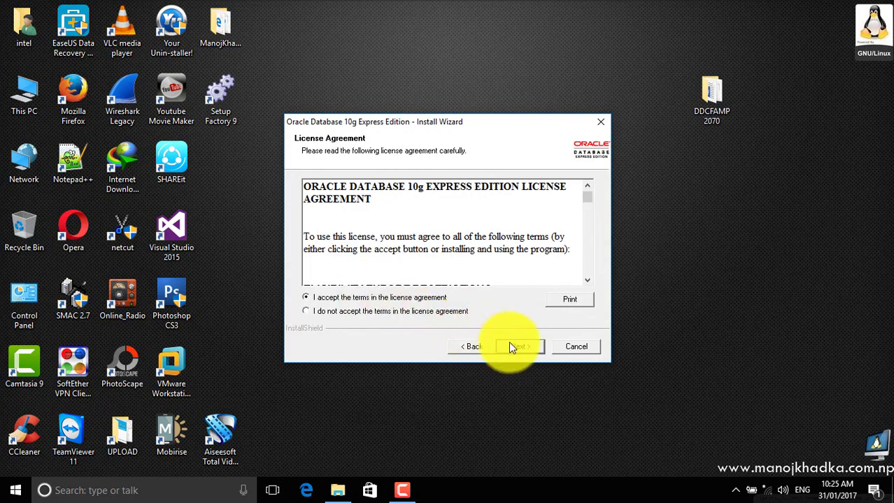
pyautogui.click(519, 346)
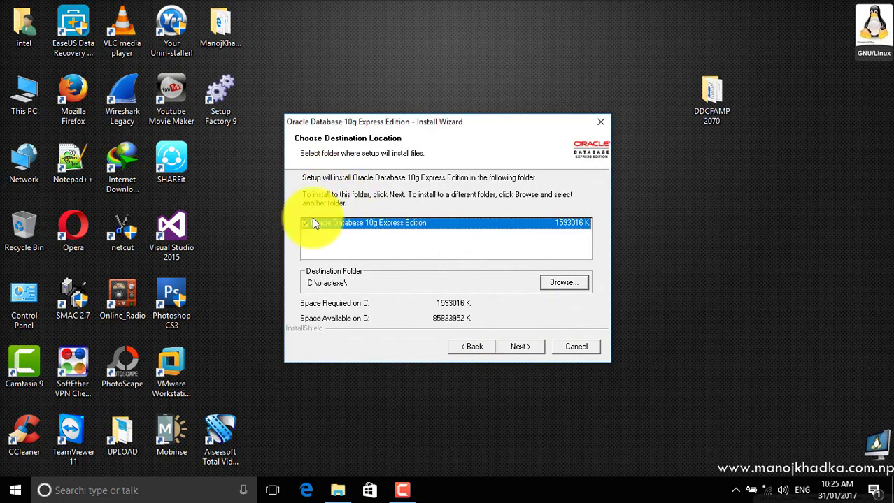
pyautogui.click(500, 346)
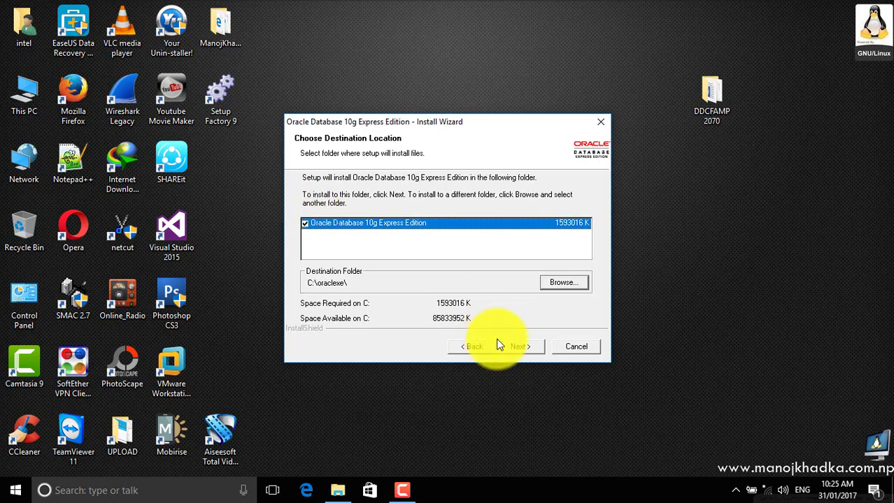
# Step: Enter and confirm the SYS/SYSTEM database password, then start the installation
pyautogui.click(441, 226)
pyautogui.write('system')
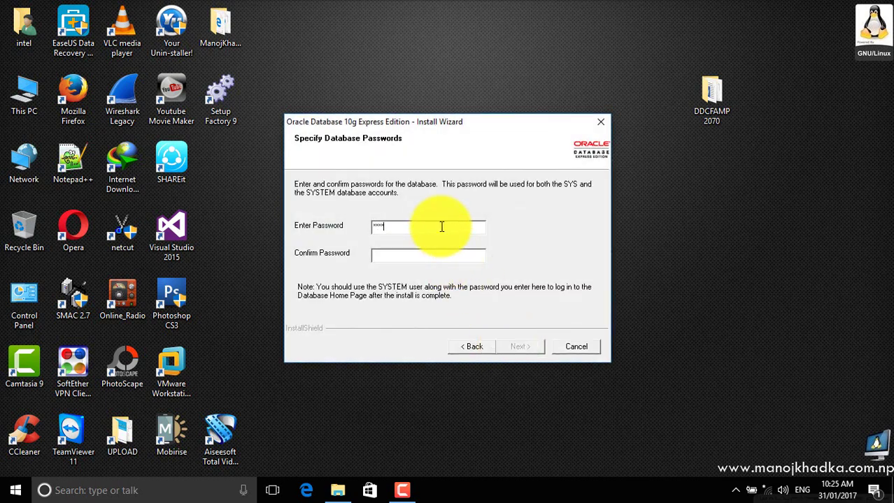
pyautogui.press('Tab')
pyautogui.write('system')
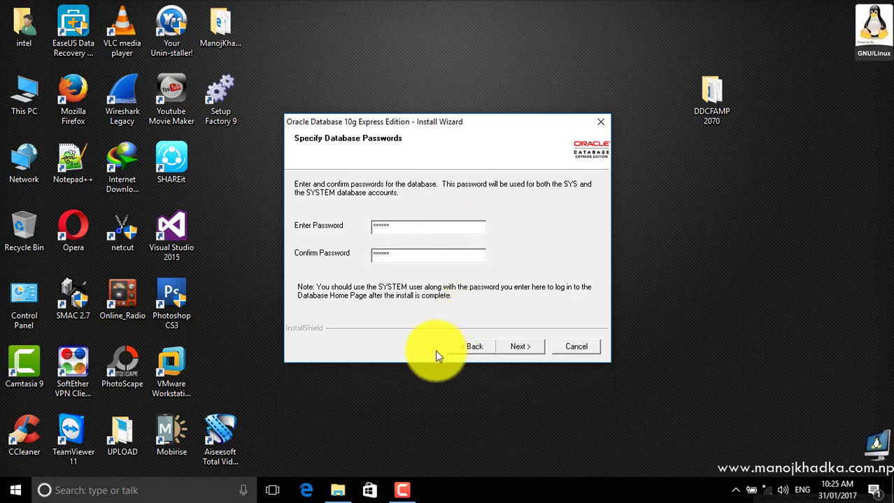
pyautogui.click(526, 346)
pyautogui.click(528, 346)
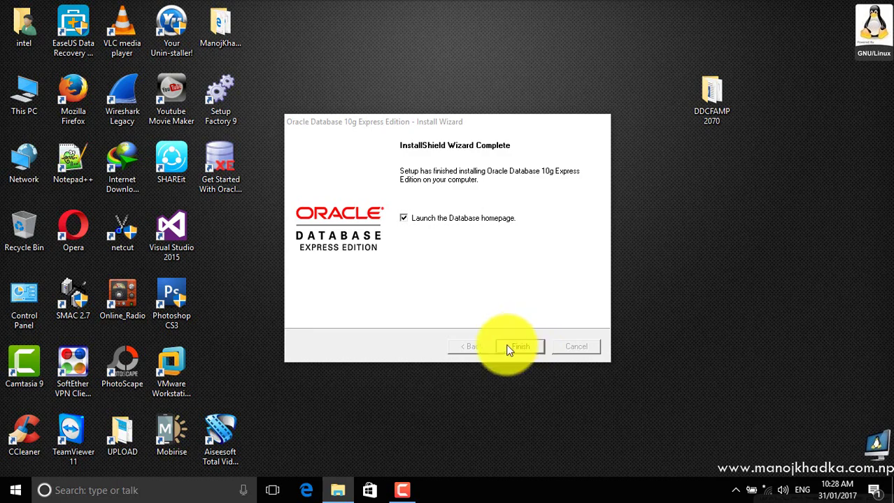
# Step: Finish the Oracle installer without launching the homepage, and move the DDCFAMP 2070 desktop folder
pyautogui.click(469, 218)
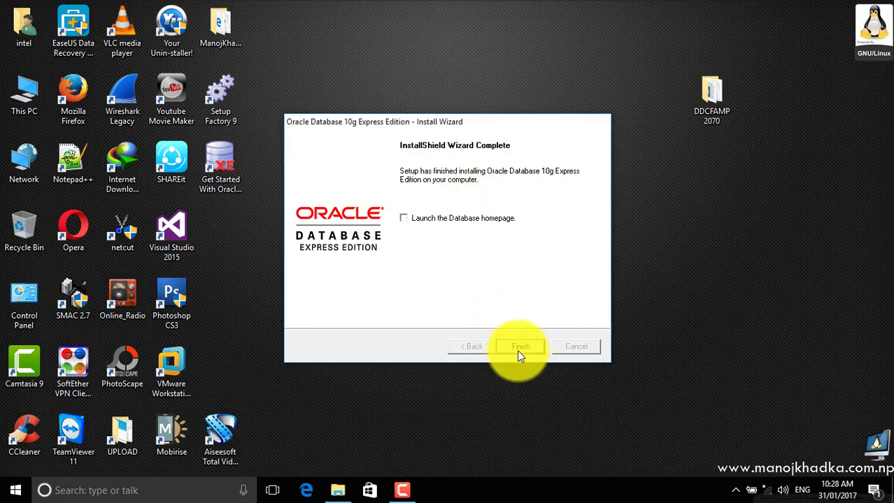
pyautogui.click(519, 348)
pyautogui.moveTo(704, 93); pyautogui.dragTo(570, 130)
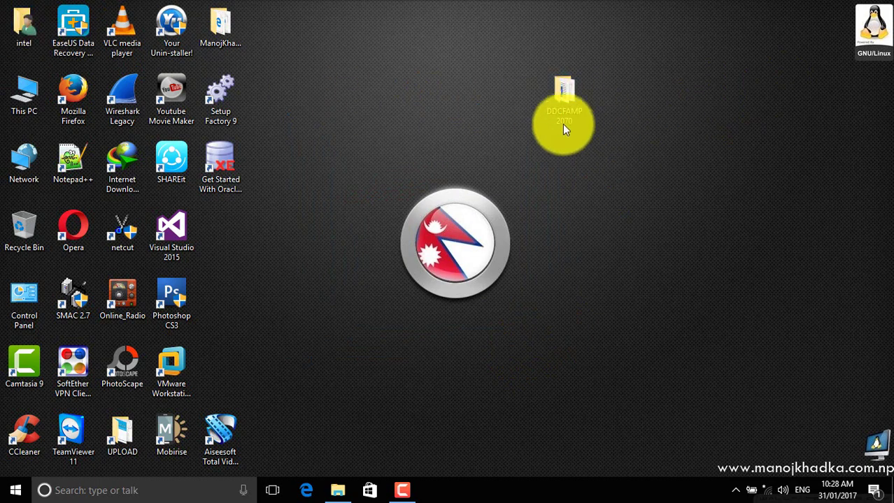
# Step: Unlock the BitLocker drive D: with its password and open it
pyautogui.doubleClick(566, 111)
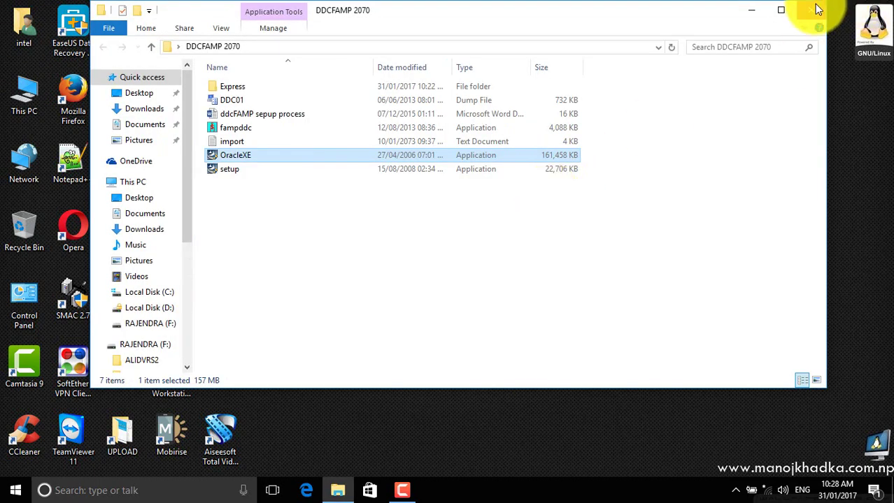
pyautogui.click(811, 11)
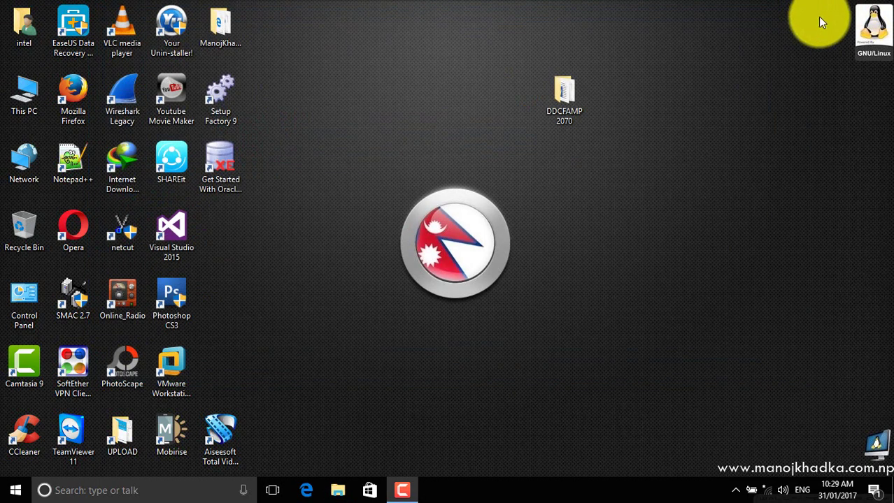
pyautogui.doubleClick(25, 90)
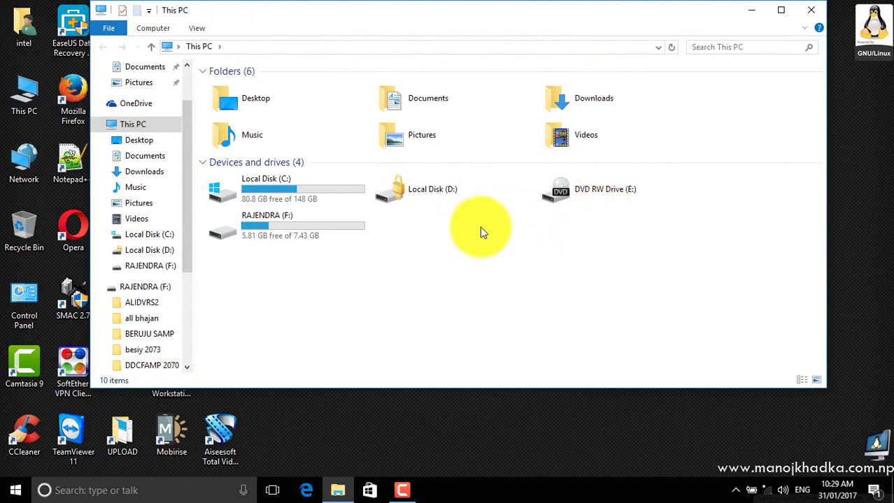
pyautogui.doubleClick(453, 194)
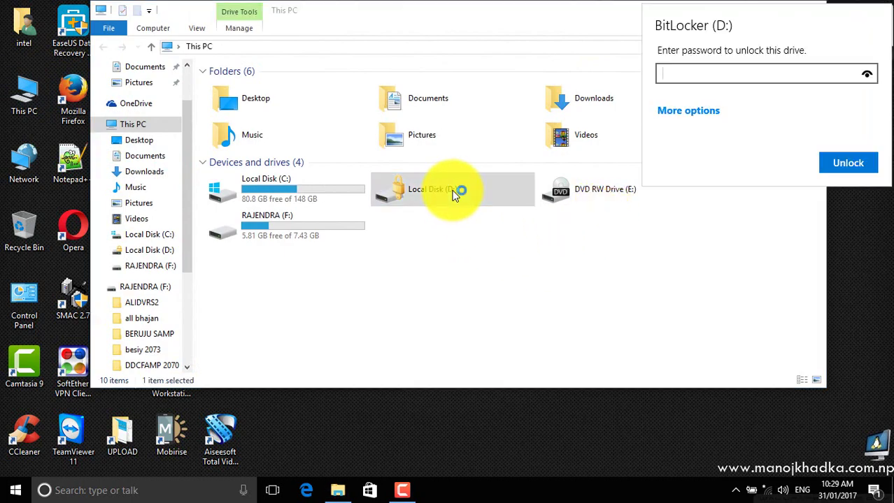
pyautogui.write('••••••••••••')
pyautogui.press('Return')
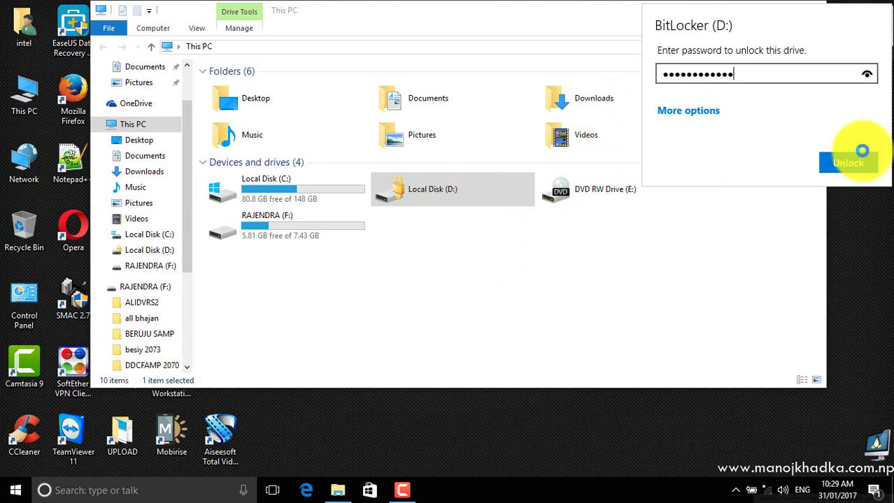
pyautogui.doubleClick(433, 197)
pyautogui.scroll(-3, 643, 266)
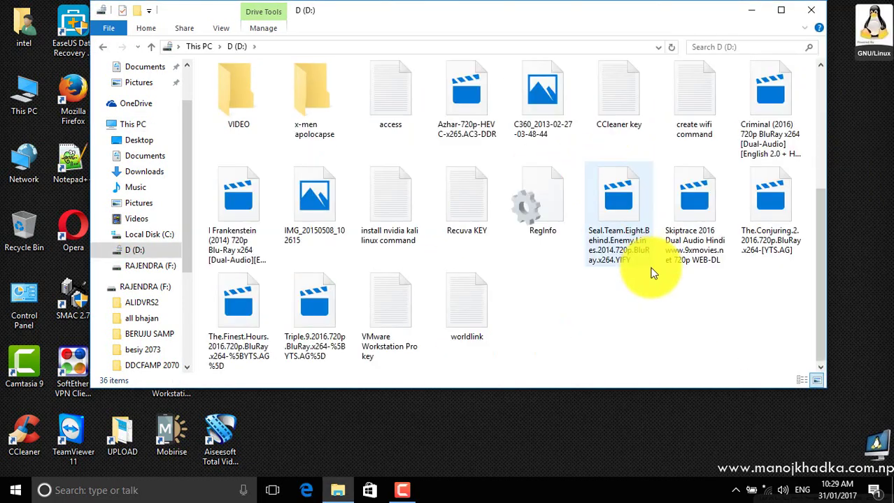
# Step: Cut the DDCFAMP 2070 folder from the desktop and paste it into drive D:
pyautogui.click(751, 10)
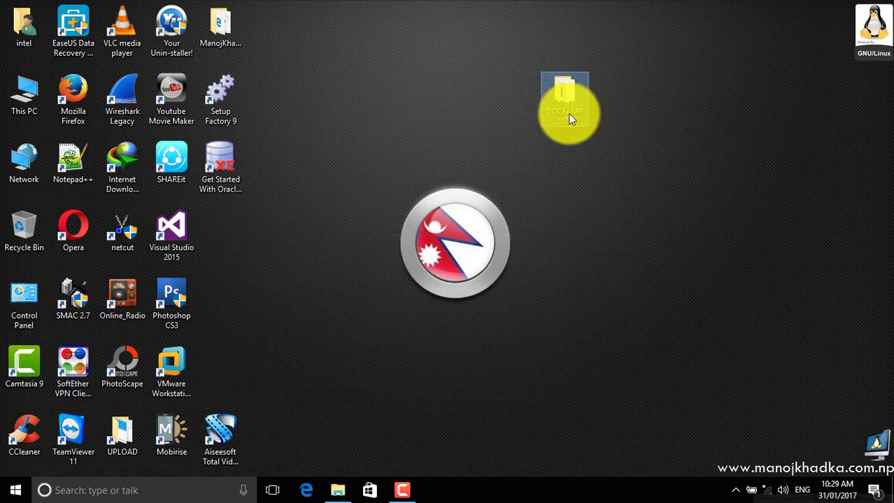
pyautogui.rightClick(567, 91)
pyautogui.click(591, 337)
pyautogui.click(338, 490)
pyautogui.rightClick(574, 324)
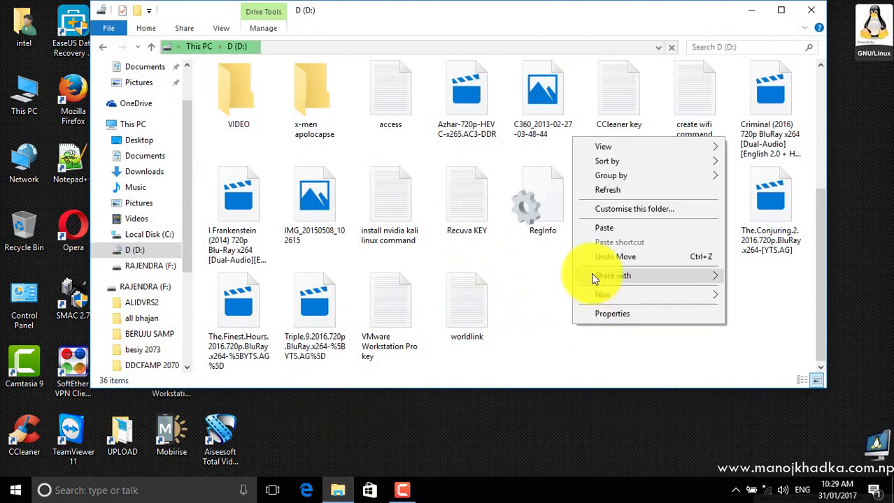
pyautogui.click(604, 229)
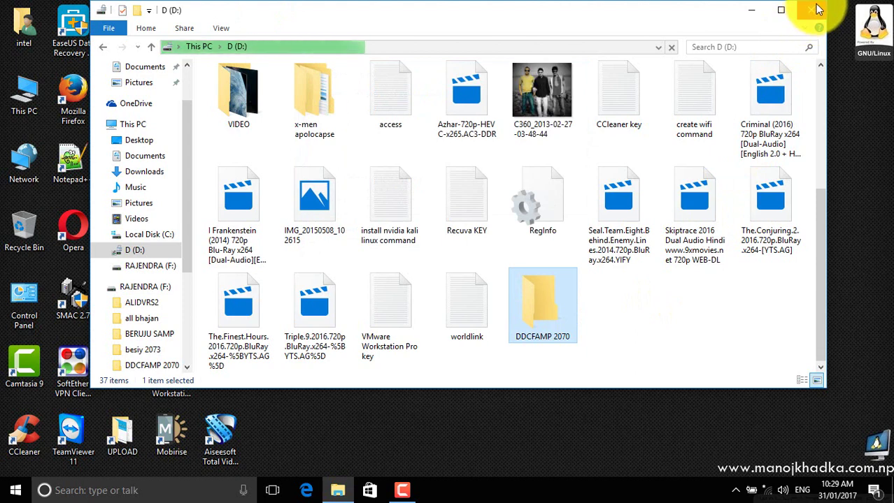
# Step: Run setup from D:\DDCFAMP 2070, accept the licence and default Megasys folder, and install
pyautogui.doubleClick(539, 329)
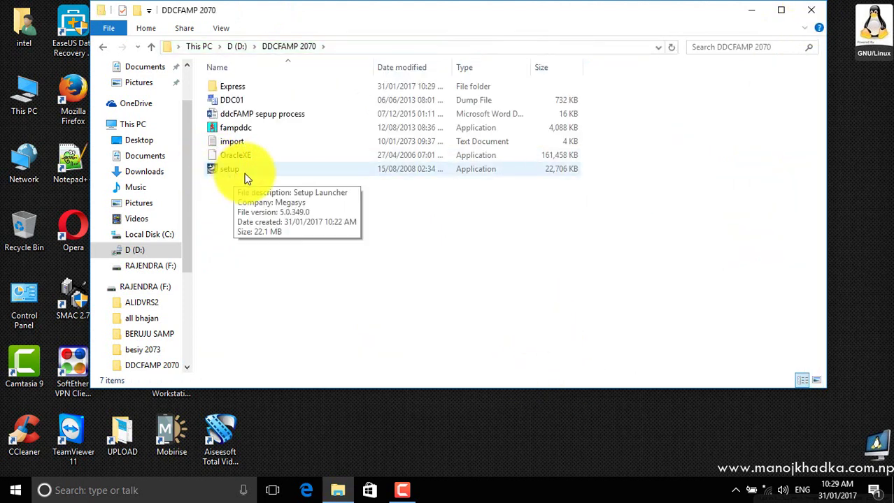
pyautogui.doubleClick(227, 174)
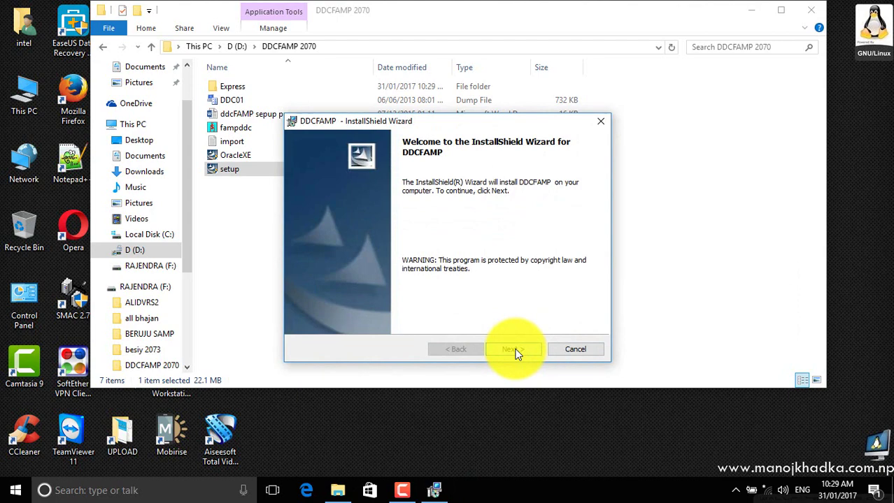
pyautogui.click(514, 351)
pyautogui.click(430, 304)
pyautogui.click(525, 351)
pyautogui.click(818, 22)
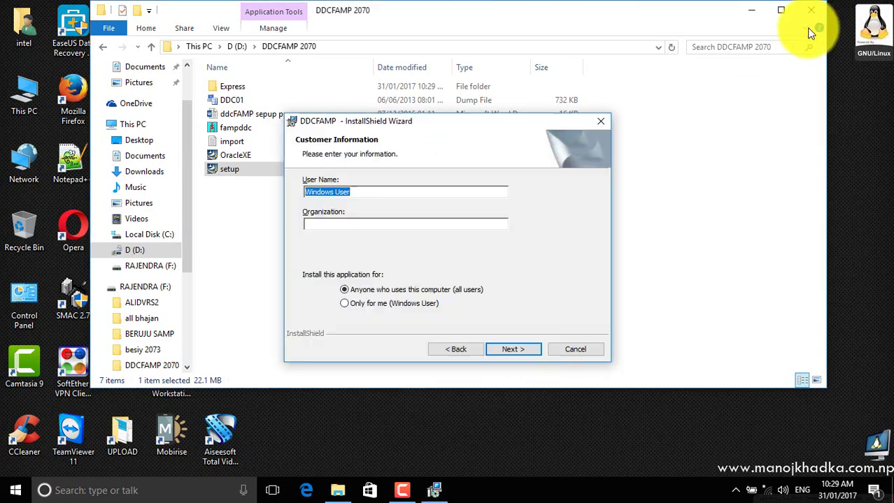
pyautogui.click(811, 11)
pyautogui.click(528, 348)
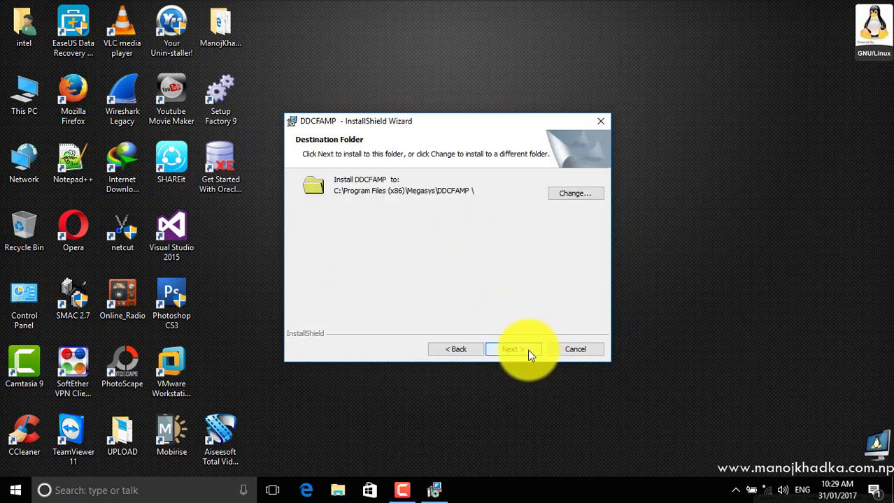
pyautogui.click(528, 351)
pyautogui.click(527, 353)
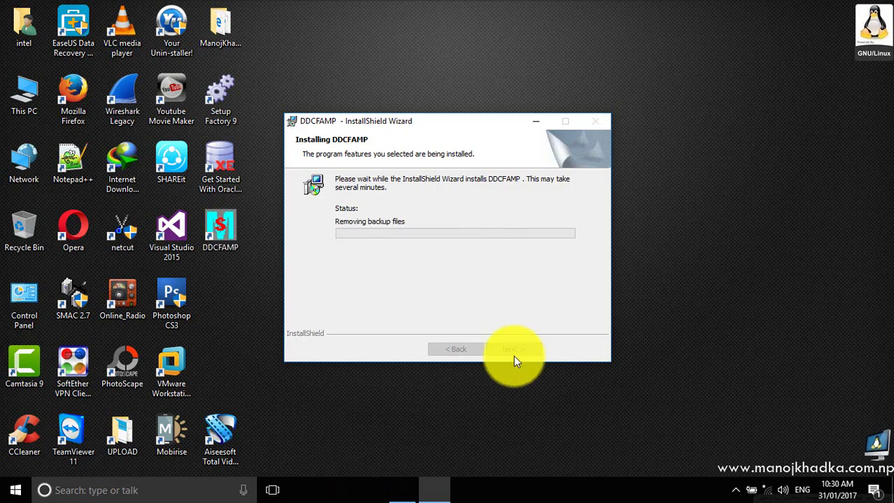
# Step: Close the finished DDCFAMP installer and check the desktop shortcut's properties pointing to fampddc.exe
pyautogui.click(516, 350)
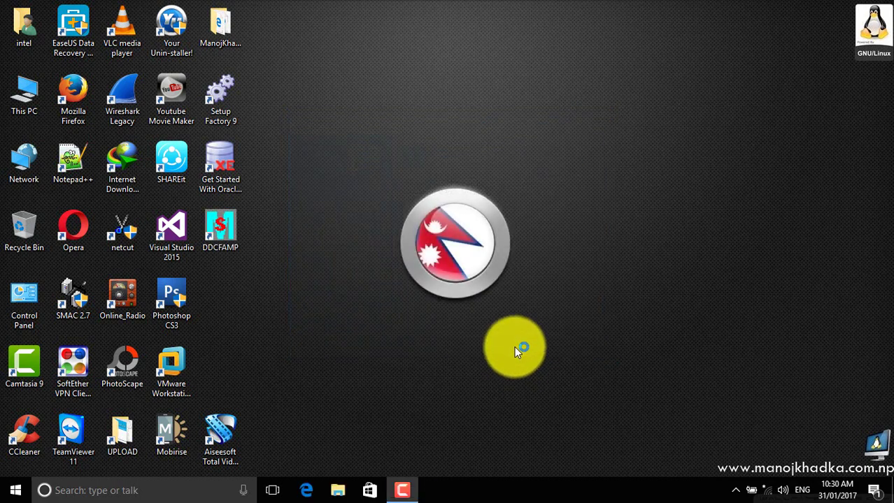
pyautogui.rightClick(221, 243)
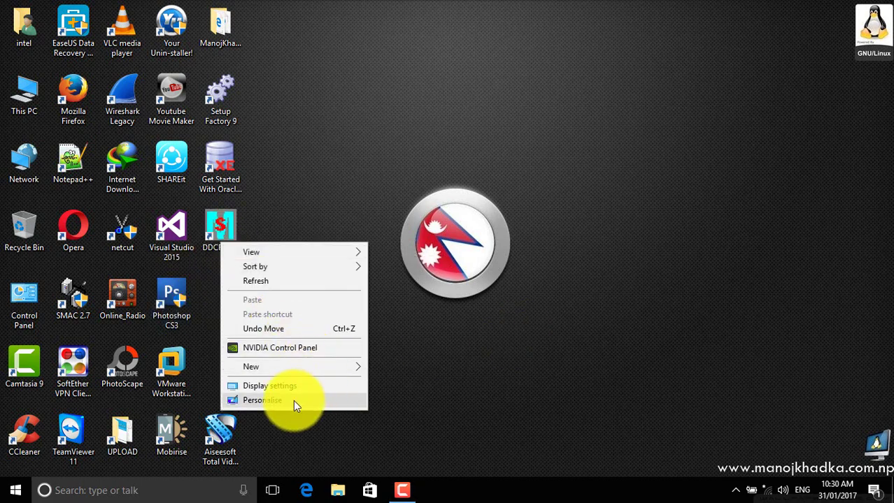
pyautogui.doubleClick(213, 238)
pyautogui.rightClick(213, 234)
pyautogui.click(303, 461)
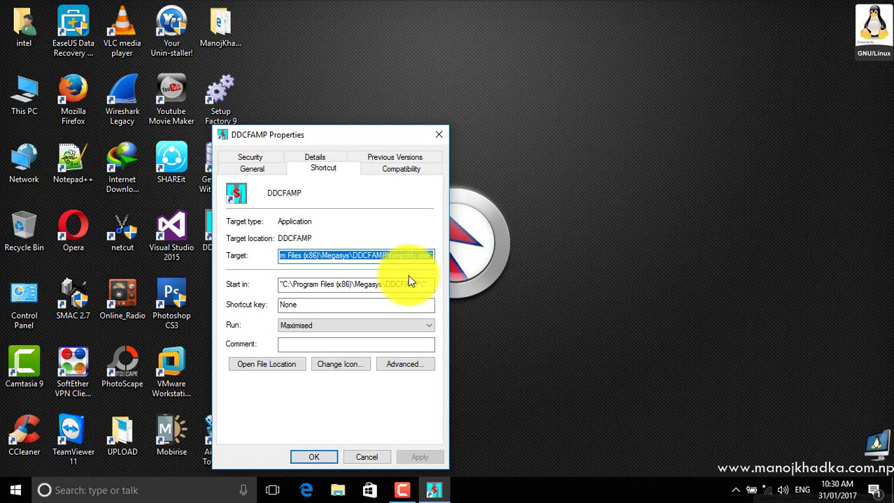
pyautogui.click(438, 135)
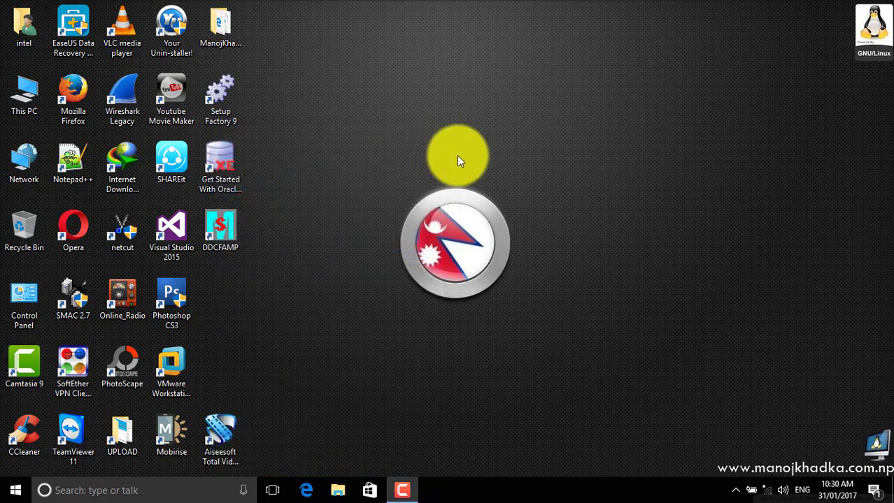
# Step: Copy the Megasys folder from C:\Program Files (x86)
pyautogui.doubleClick(18, 91)
pyautogui.doubleClick(315, 194)
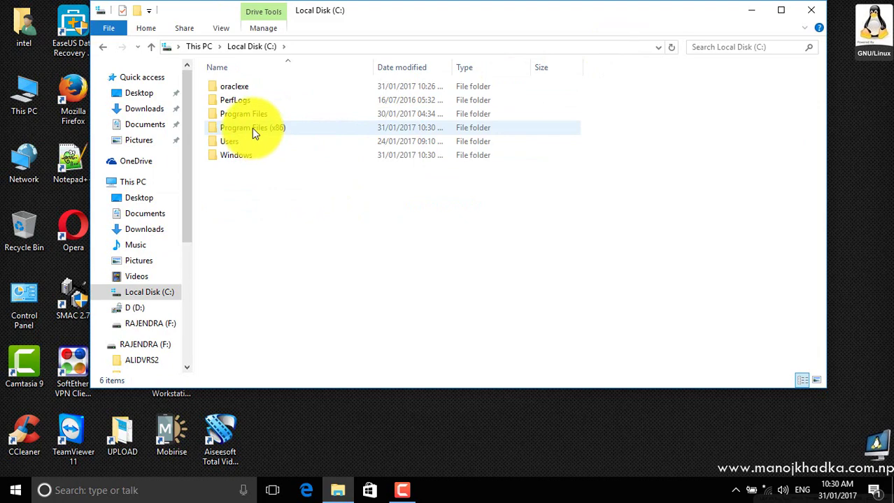
pyautogui.doubleClick(252, 128)
pyautogui.click(247, 198)
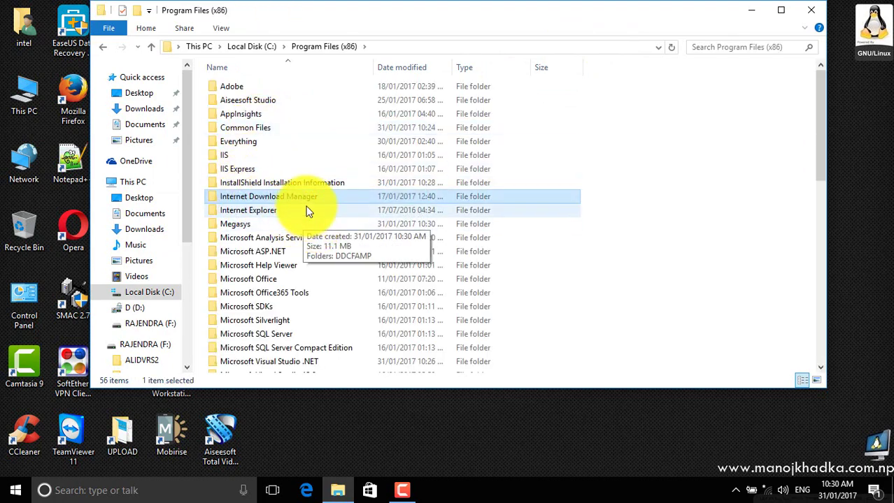
pyautogui.click(291, 209)
pyautogui.click(233, 223)
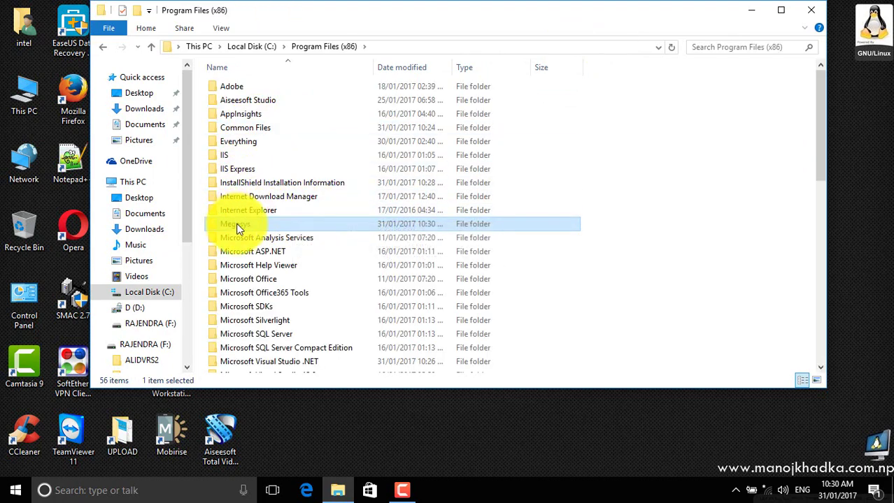
pyautogui.rightClick(234, 225)
pyautogui.press('Escape')
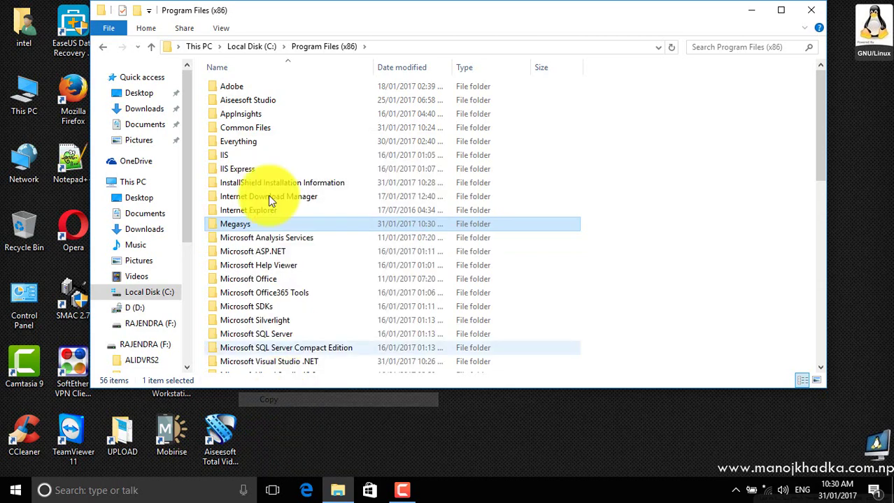
# Step: Paste Megasys into C:\Program Files with administrator permission, then close Explorer
pyautogui.click(150, 46)
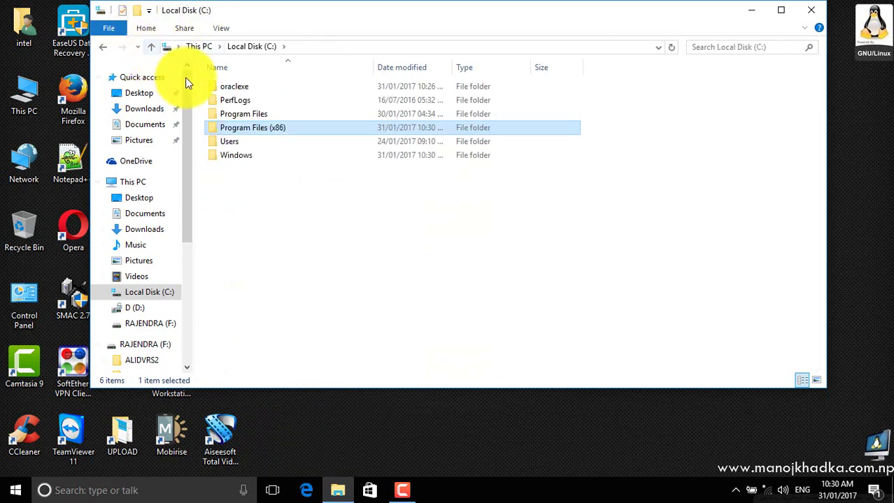
pyautogui.doubleClick(249, 114)
pyautogui.rightClick(568, 196)
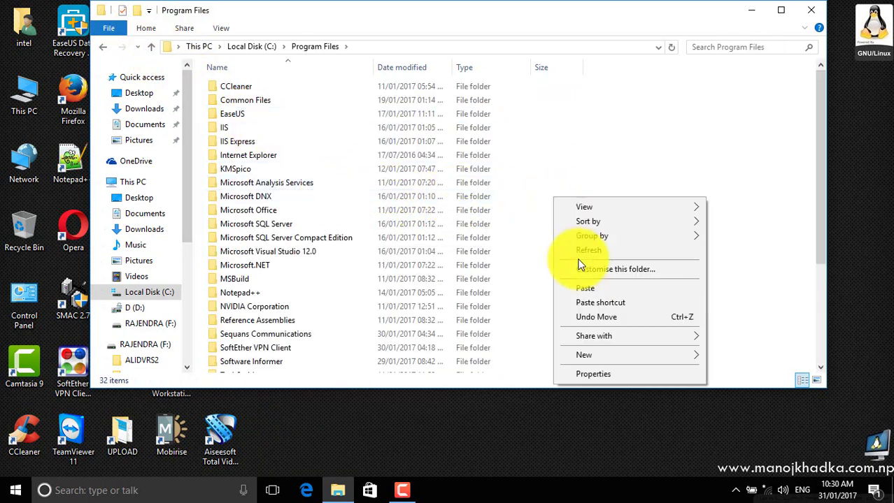
pyautogui.click(589, 282)
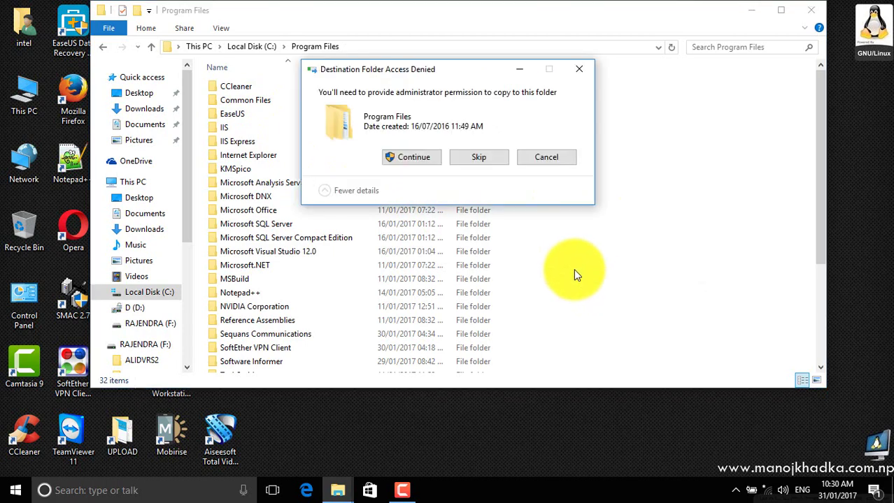
pyautogui.click(411, 158)
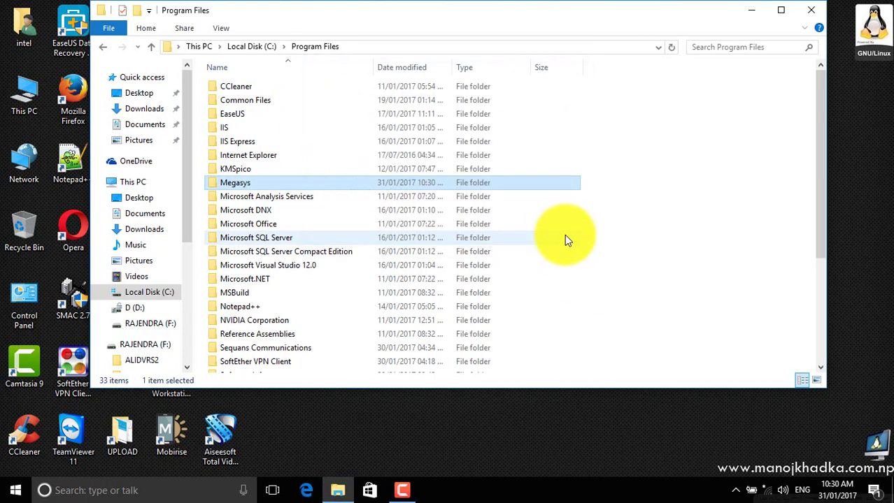
pyautogui.click(684, 216)
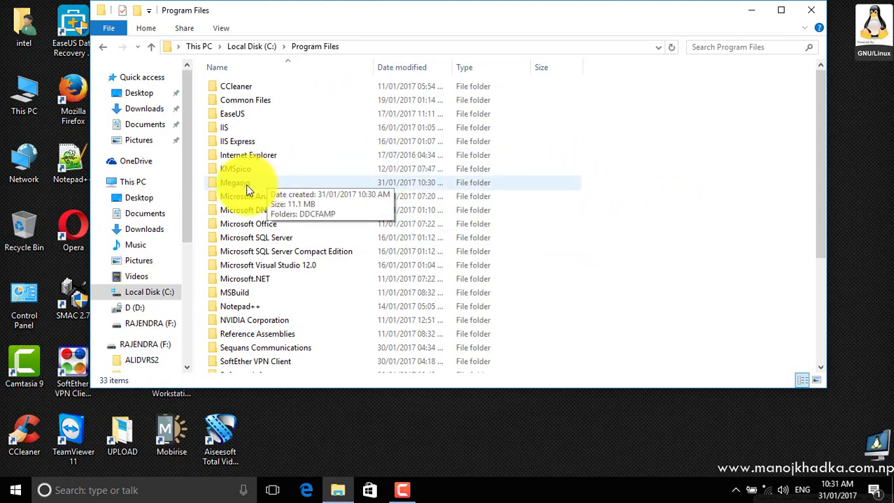
pyautogui.click(817, 14)
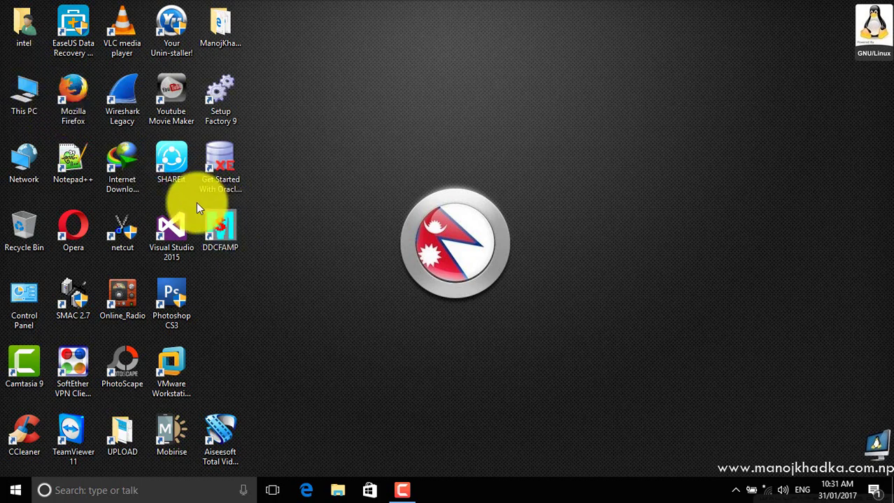
# Step: Remove ' (x86)' from the DDCFAMP shortcut's Target path and apply with administrator permission
pyautogui.rightClick(232, 224)
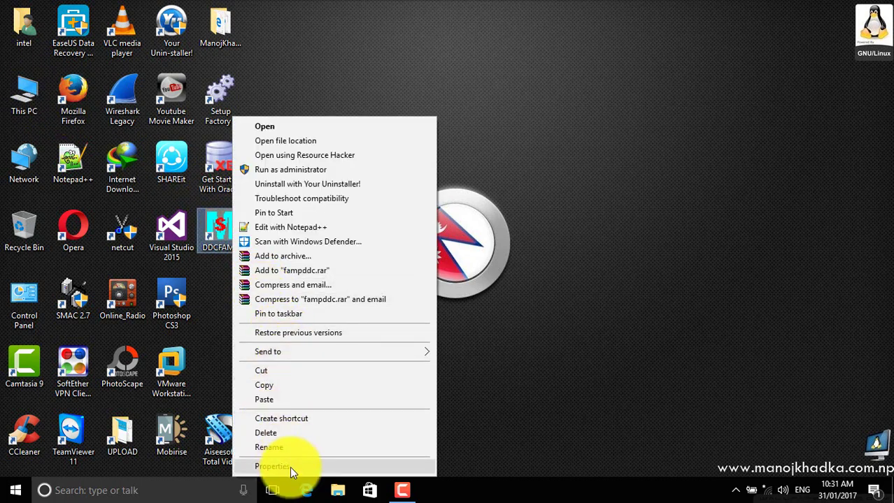
pyautogui.click(289, 466)
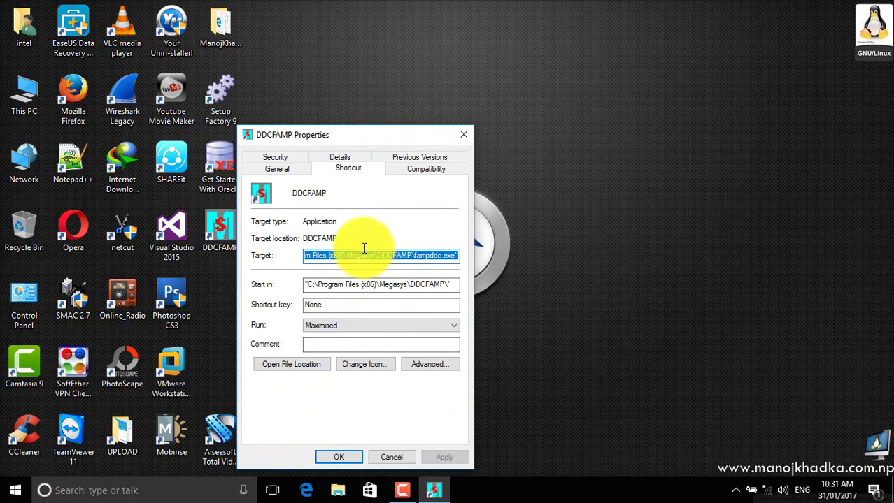
pyautogui.click(343, 256)
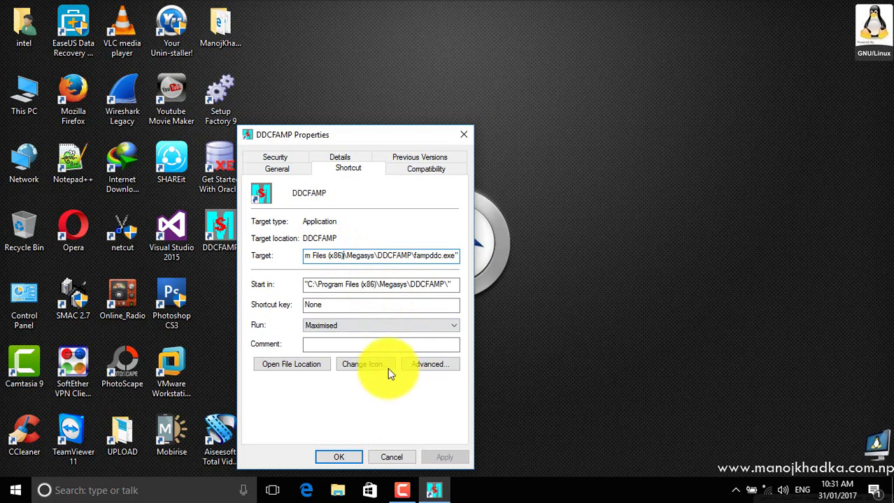
pyautogui.press('BackSpace')
pyautogui.press('BackSpace')
pyautogui.press('BackSpace')
pyautogui.press('BackSpace')
pyautogui.press('BackSpace')
pyautogui.press('BackSpace')
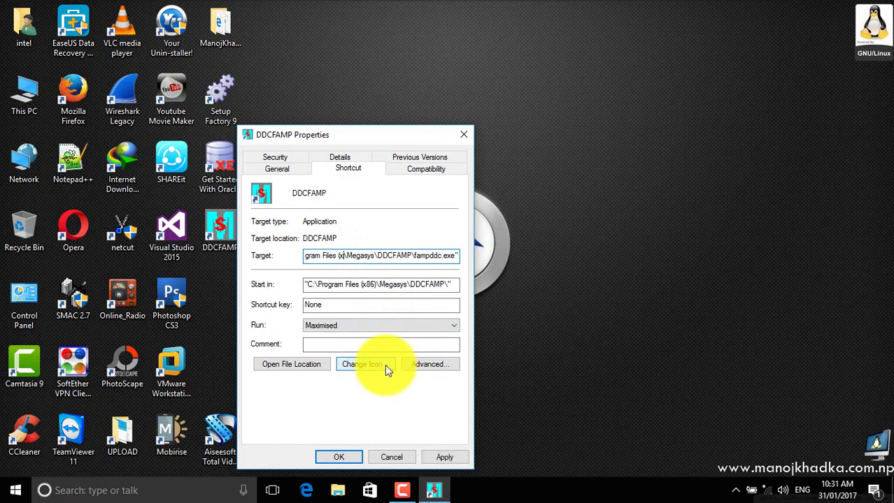
pyautogui.press('BackSpace')
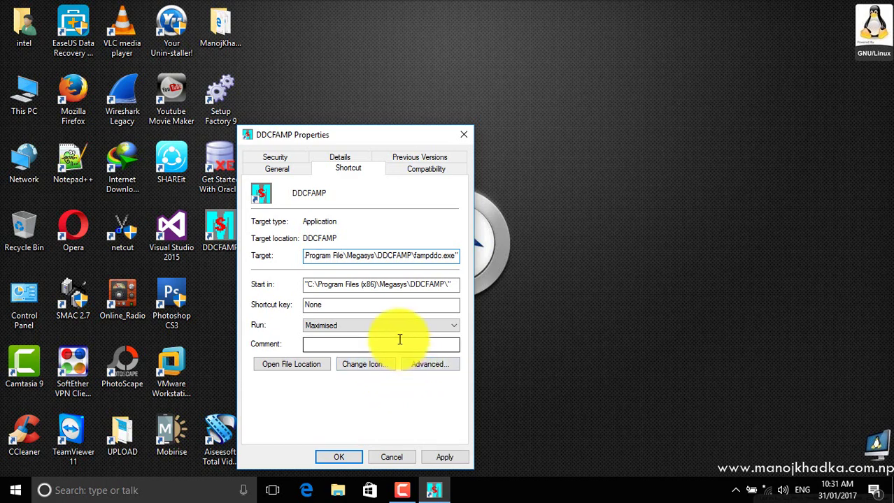
pyautogui.hotkey('ctrl', 'z')
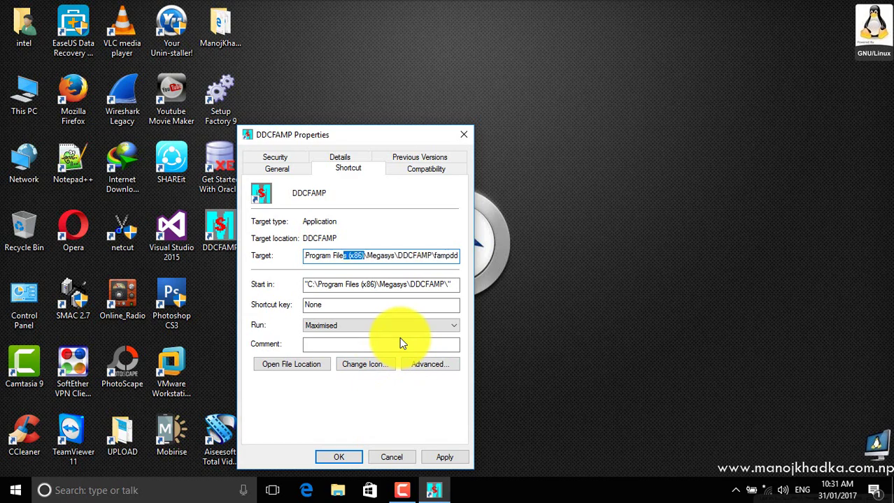
pyautogui.click(348, 255)
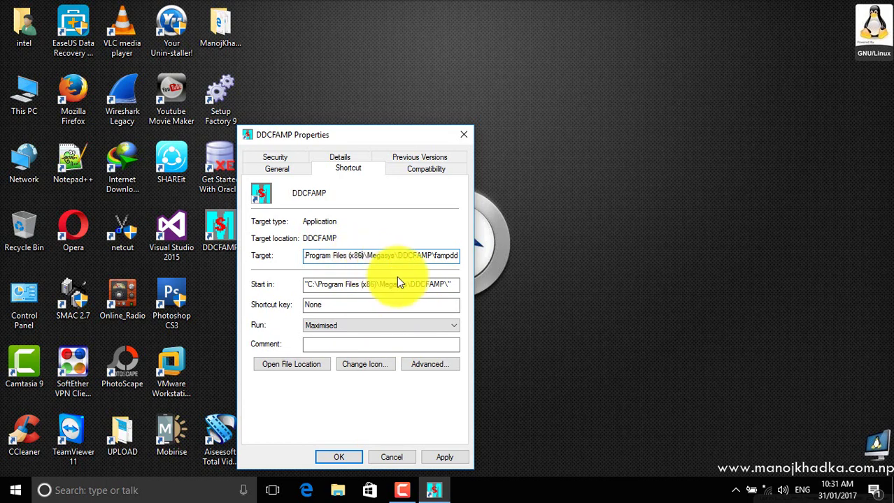
pyautogui.press('Delete')
pyautogui.press('Delete')
pyautogui.press('Delete')
pyautogui.press('Delete')
pyautogui.press('Delete')
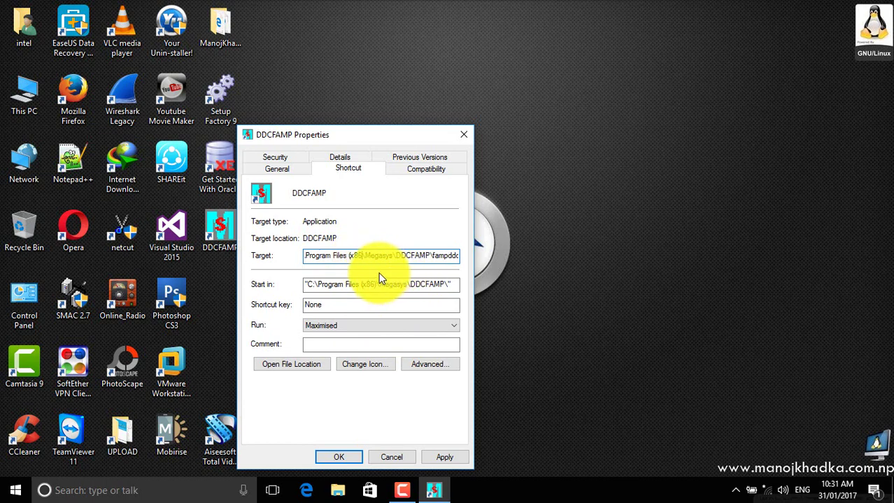
pyautogui.press('Delete')
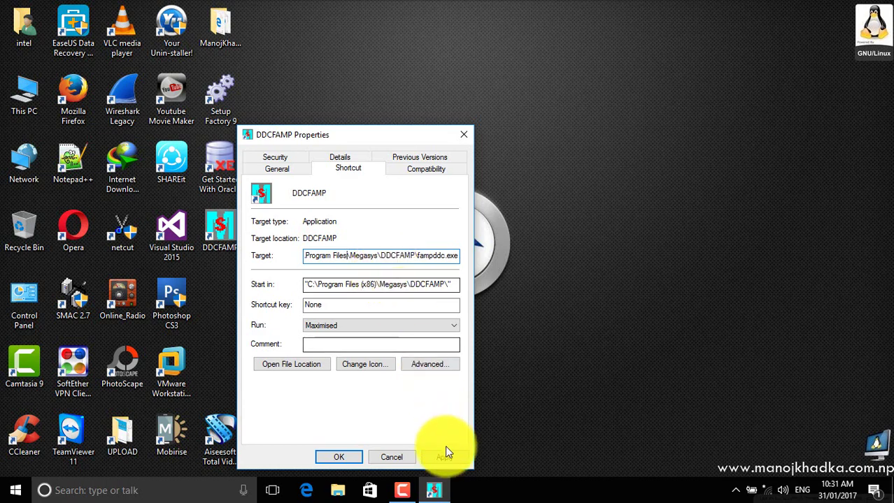
pyautogui.click(445, 457)
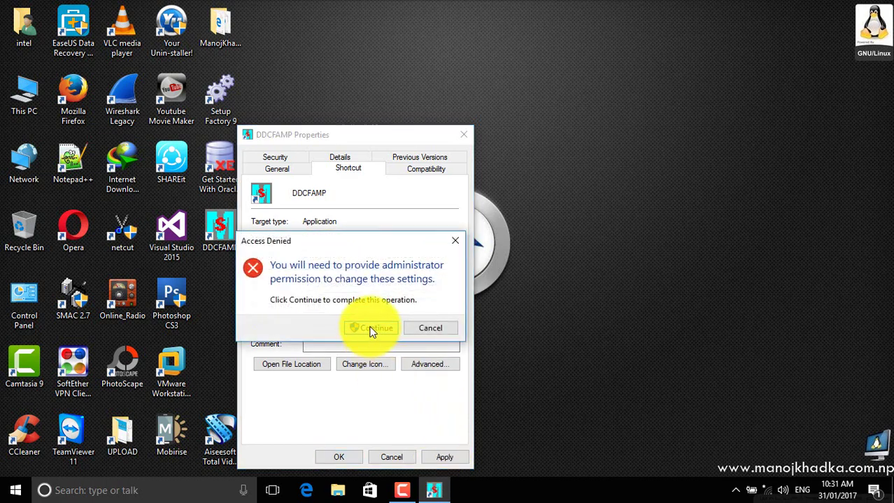
pyautogui.click(371, 331)
pyautogui.click(335, 456)
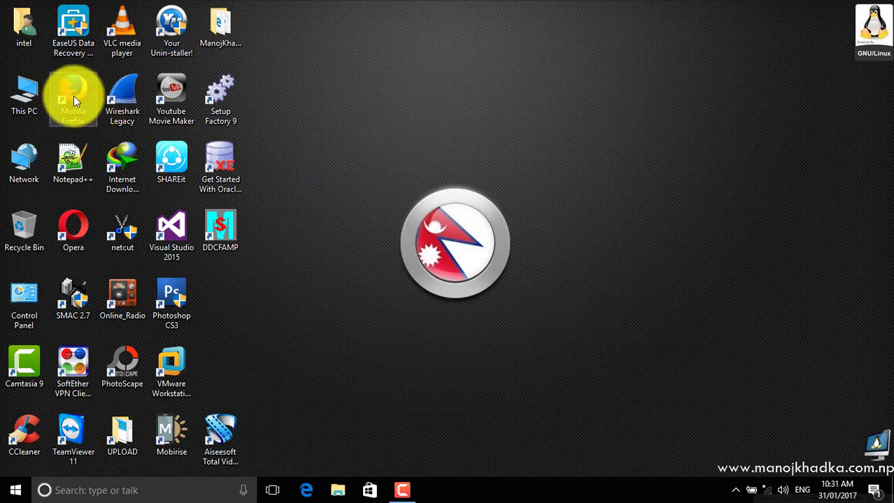
# Step: Copy the fampddc application from D:\DDCFAMP 2070 and close the window
pyautogui.doubleClick(24, 91)
pyautogui.click(289, 235)
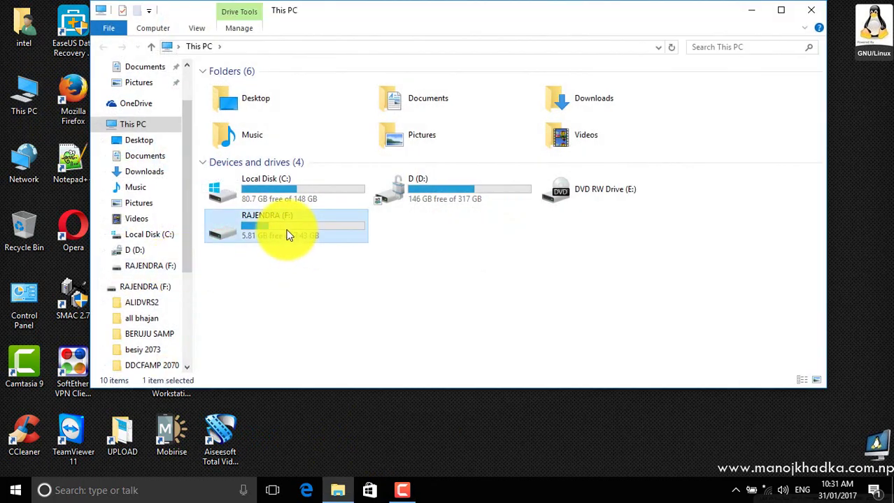
pyautogui.doubleClick(482, 197)
pyautogui.scroll(-5, 532, 224)
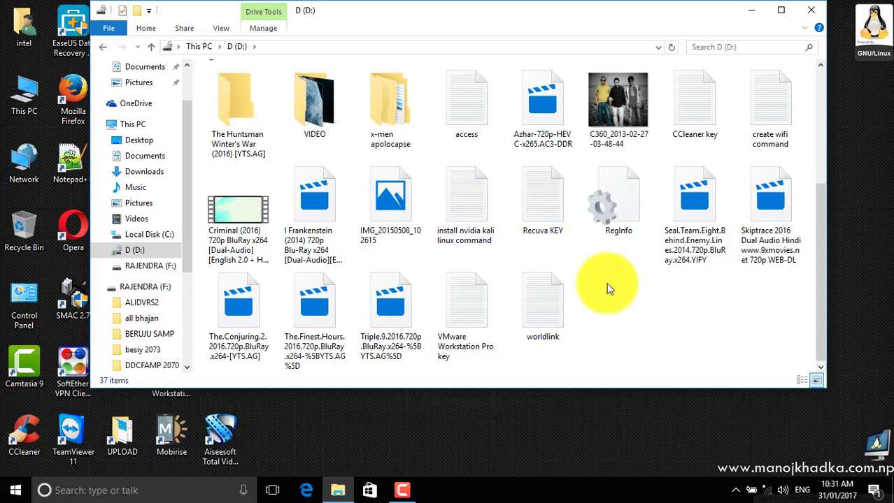
pyautogui.scroll(3, 607, 283)
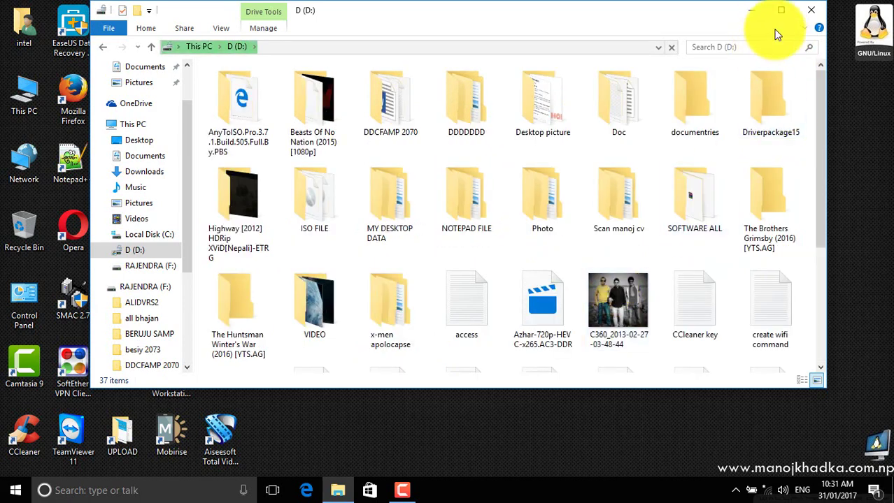
pyautogui.click(780, 10)
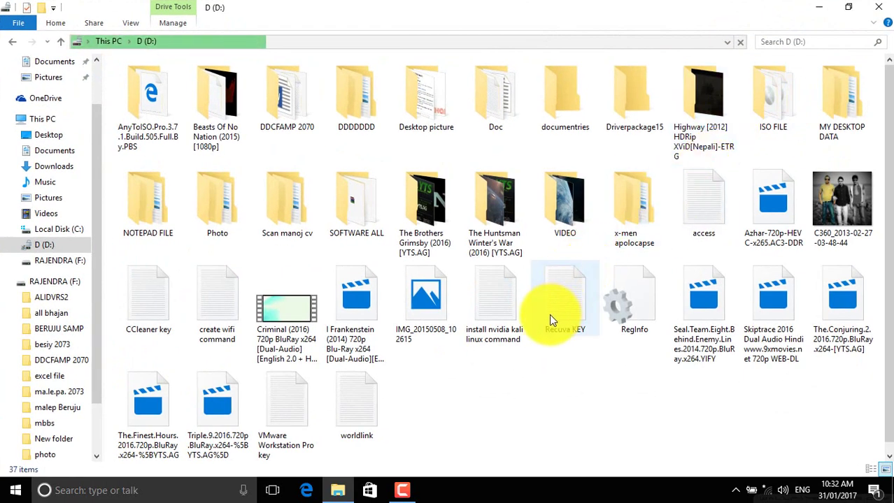
pyautogui.click(313, 117)
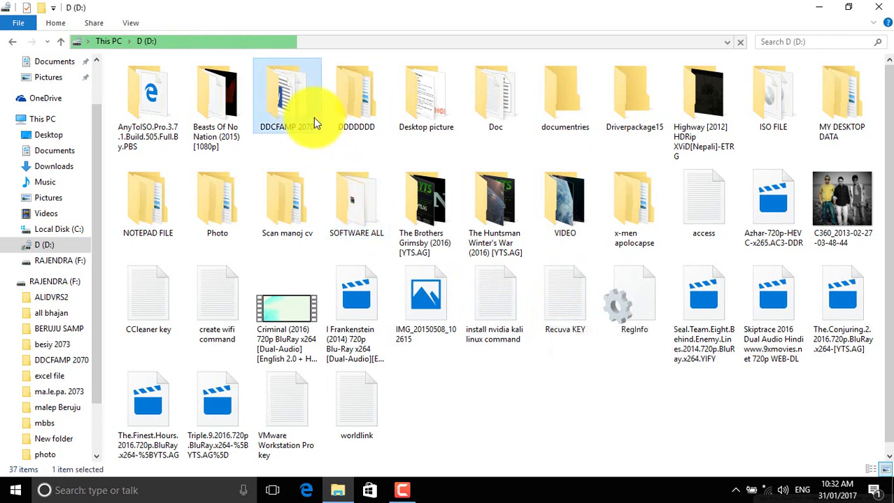
pyautogui.doubleClick(313, 117)
pyautogui.click(144, 124)
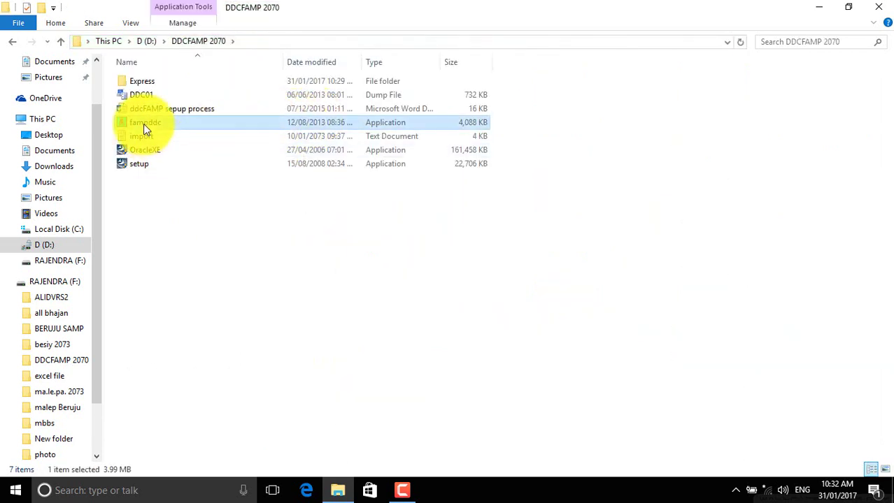
pyautogui.rightClick(143, 123)
pyautogui.click(178, 374)
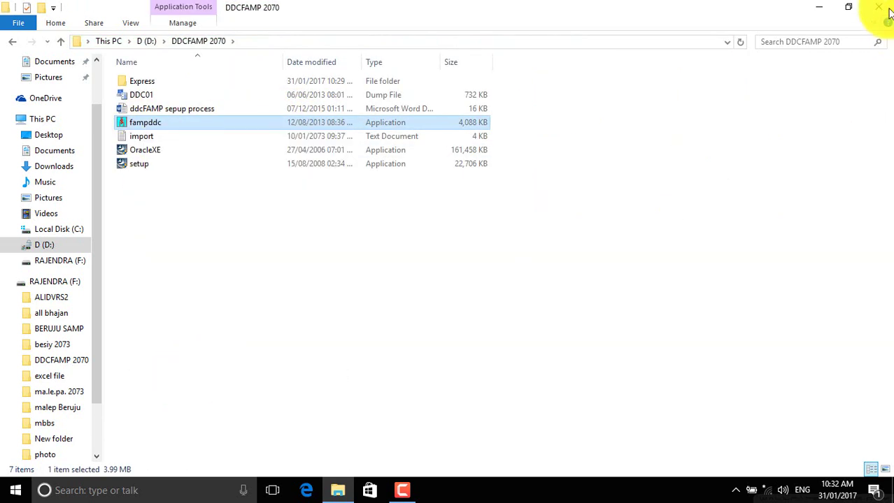
pyautogui.click(878, 7)
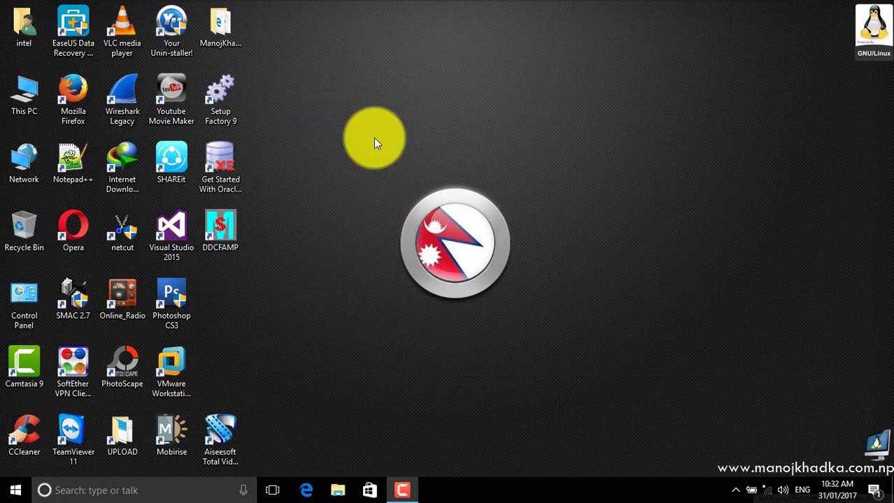
# Step: Paste fampddc into C:\Program Files\Megasys\DDCFAMP, replacing the existing fampddc.exe
pyautogui.doubleClick(37, 97)
pyautogui.doubleClick(209, 179)
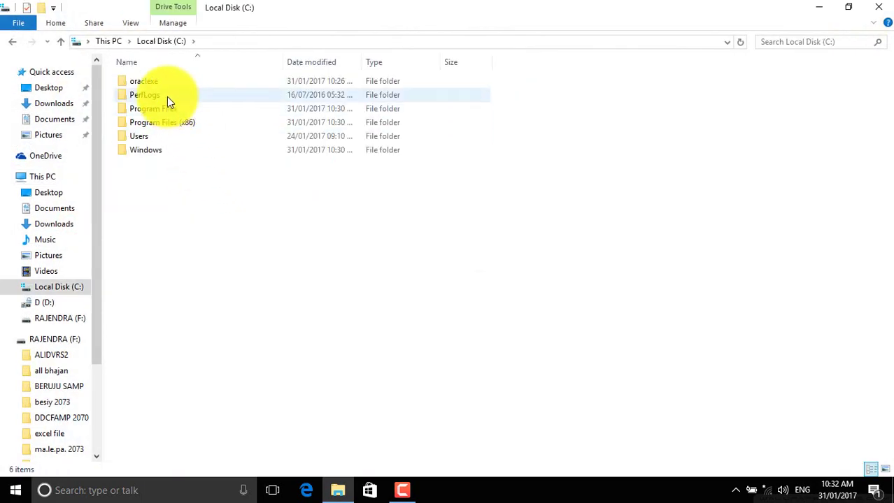
pyautogui.doubleClick(170, 110)
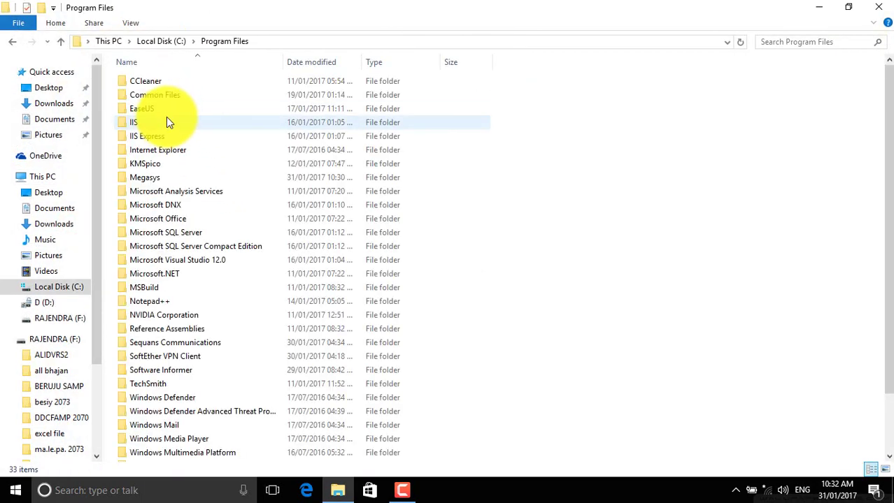
pyautogui.doubleClick(148, 178)
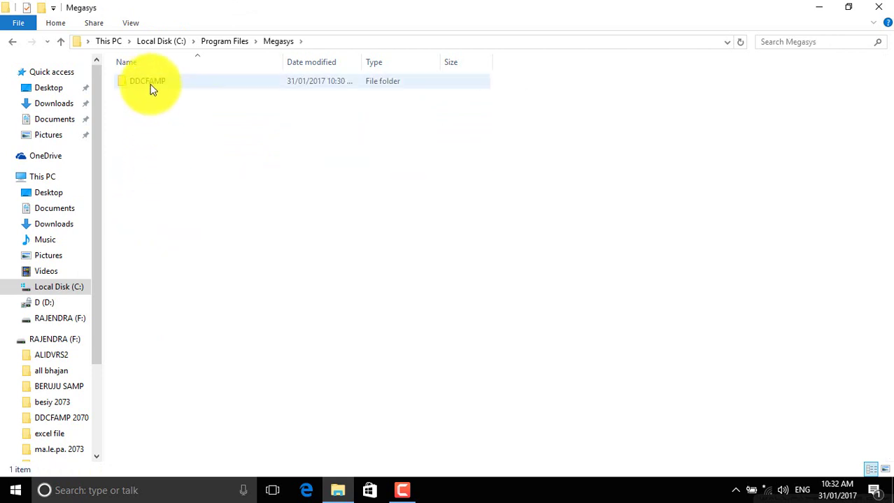
pyautogui.doubleClick(152, 86)
pyautogui.rightClick(209, 238)
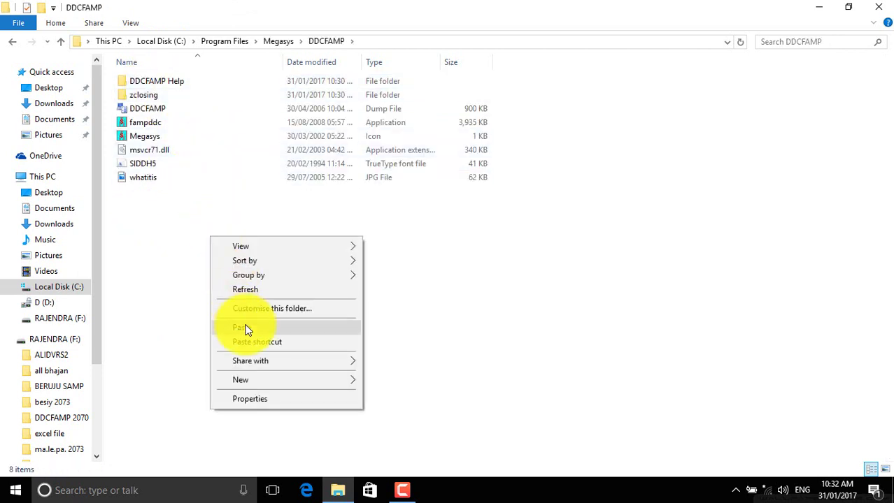
pyautogui.click(249, 230)
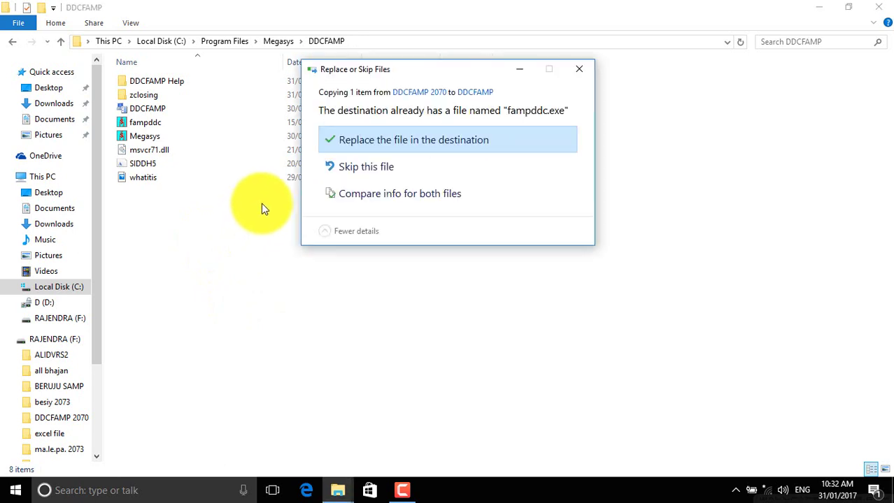
pyautogui.click(361, 142)
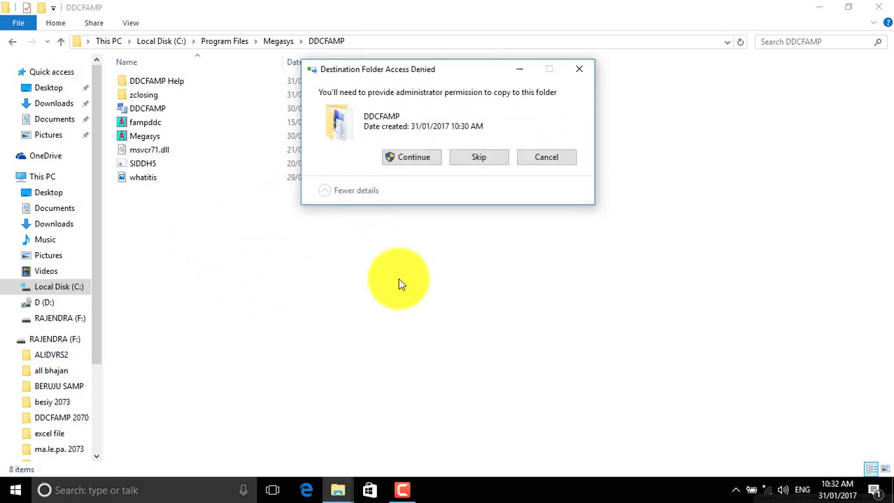
pyautogui.click(412, 160)
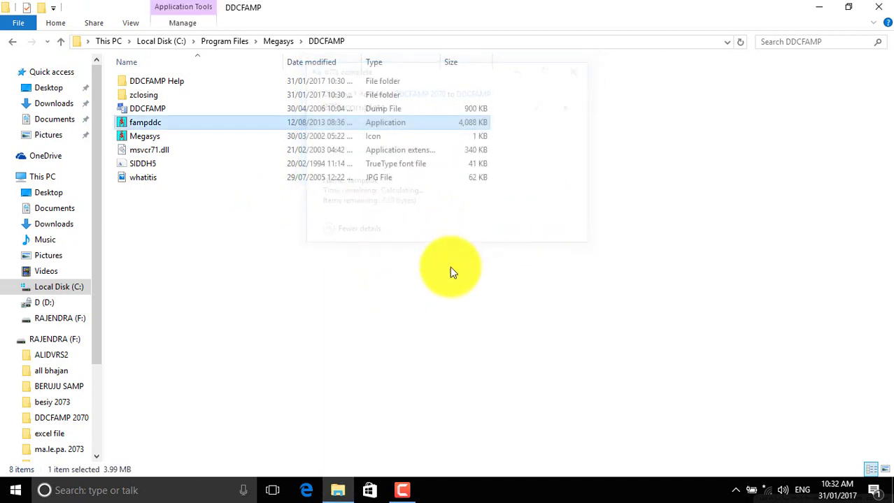
pyautogui.click(878, 7)
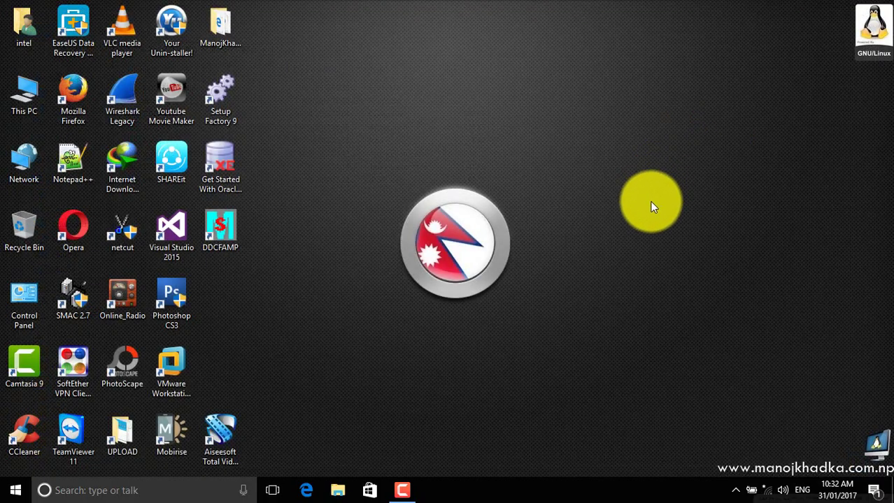
# Step: Launch DDCFAMP and select the DDC01 dump file from D:\DDCFAMP 2070
pyautogui.doubleClick(228, 238)
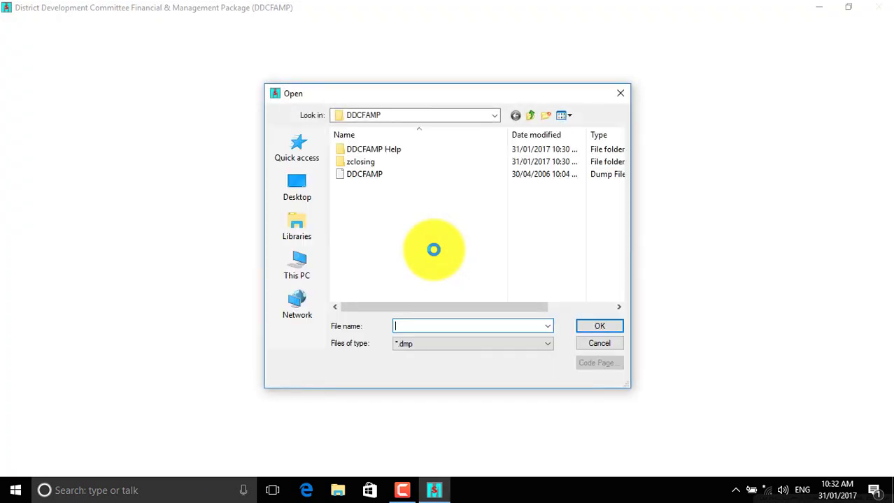
pyautogui.click(303, 266)
pyautogui.scroll(-2, 374, 224)
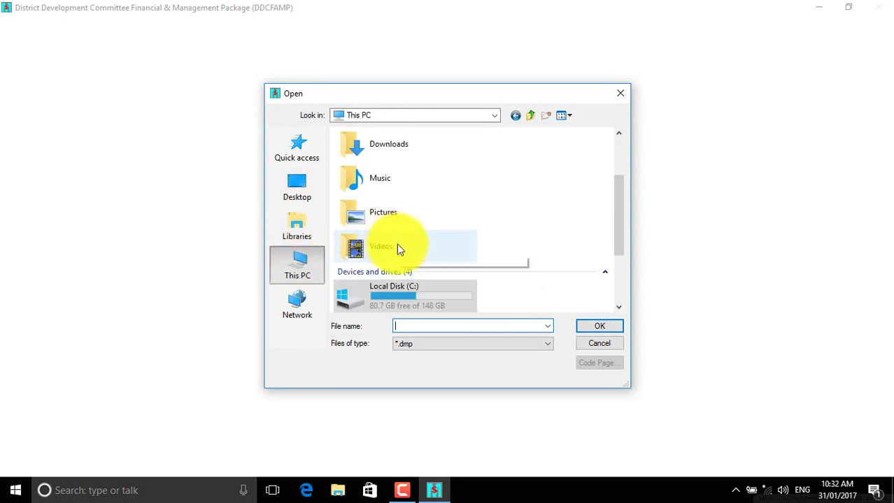
pyautogui.scroll(-3, 618, 237)
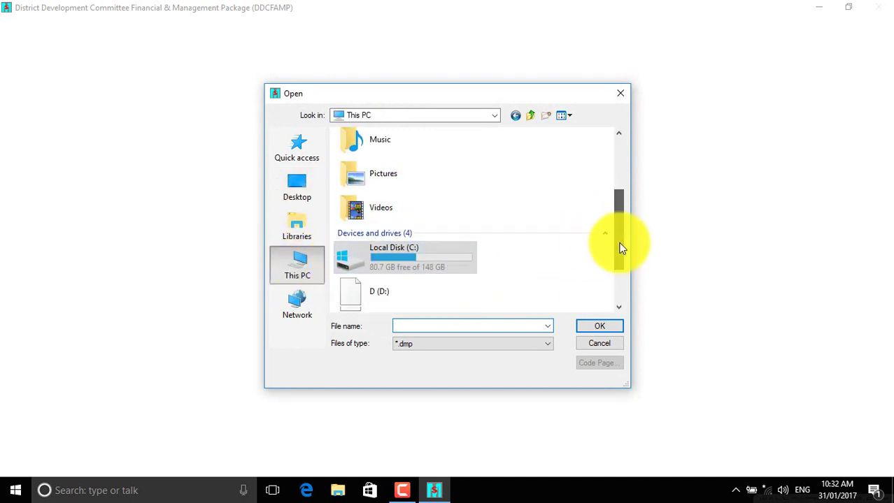
pyautogui.doubleClick(416, 235)
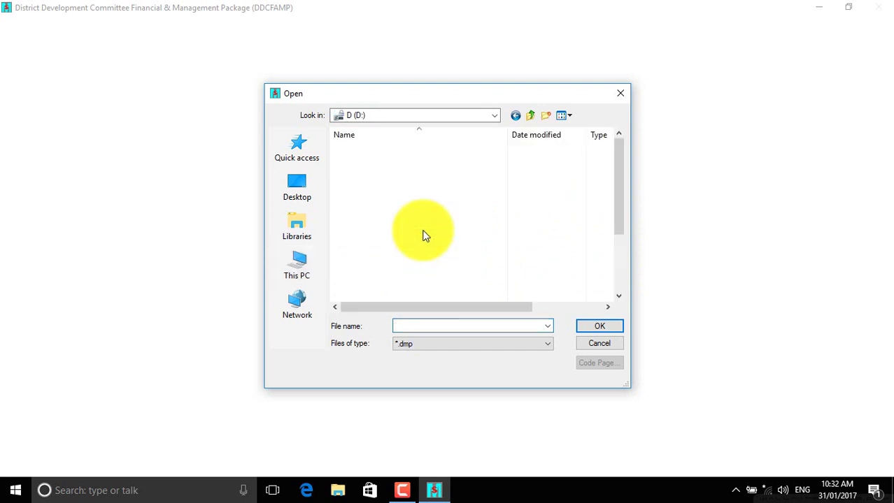
pyautogui.doubleClick(395, 174)
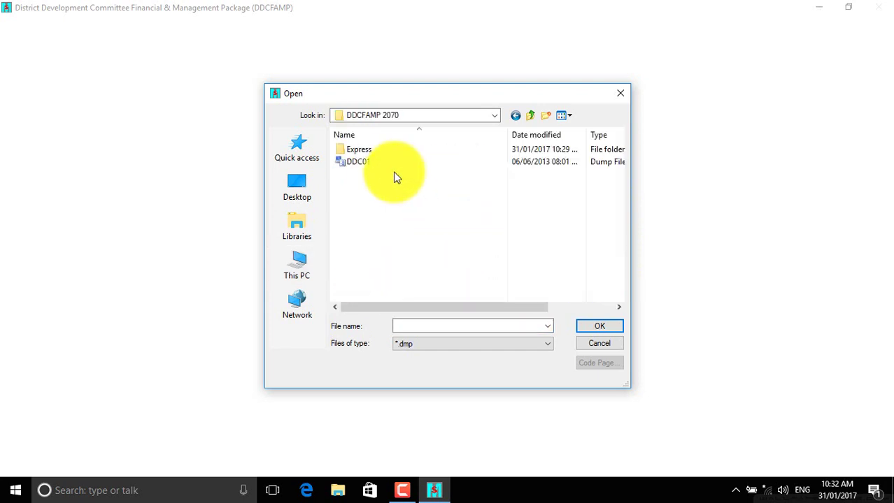
pyautogui.click(373, 168)
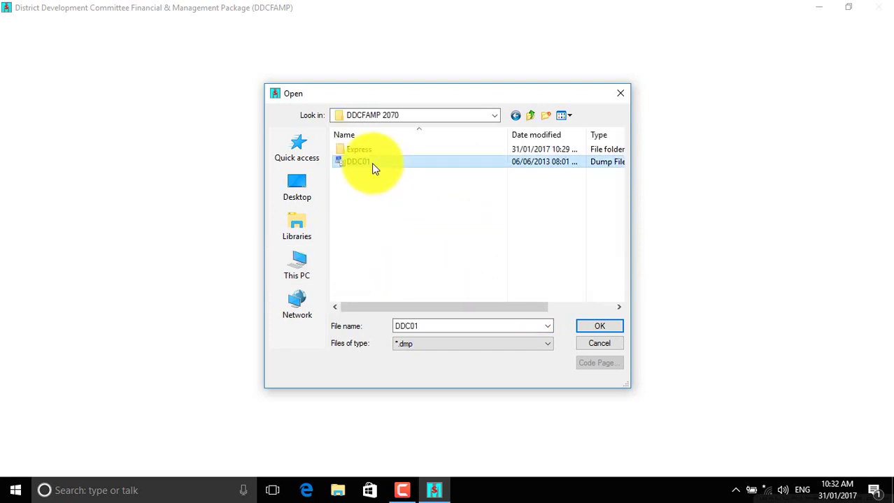
# Step: Confirm DDC01 as the dump file to import
pyautogui.click(599, 329)
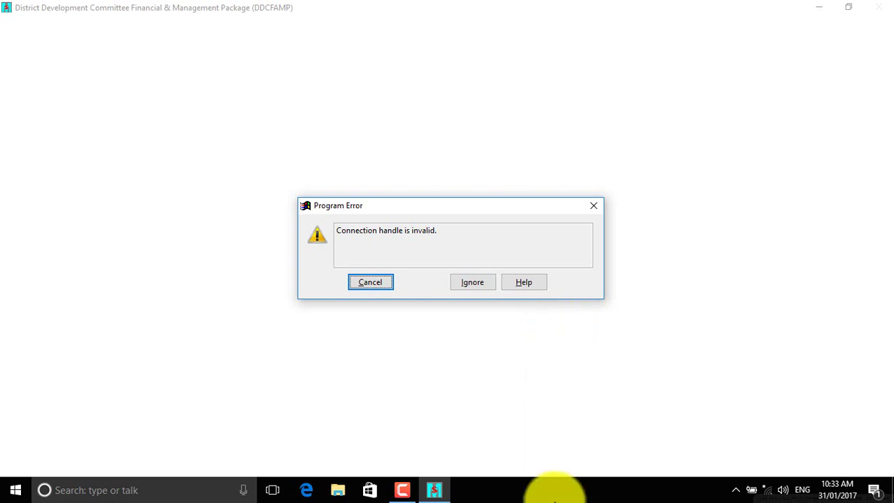
# Step: Cancel the connection error and relaunch DDCFAMP as administrator, confirming the Oracle ODBC connection
pyautogui.click(600, 207)
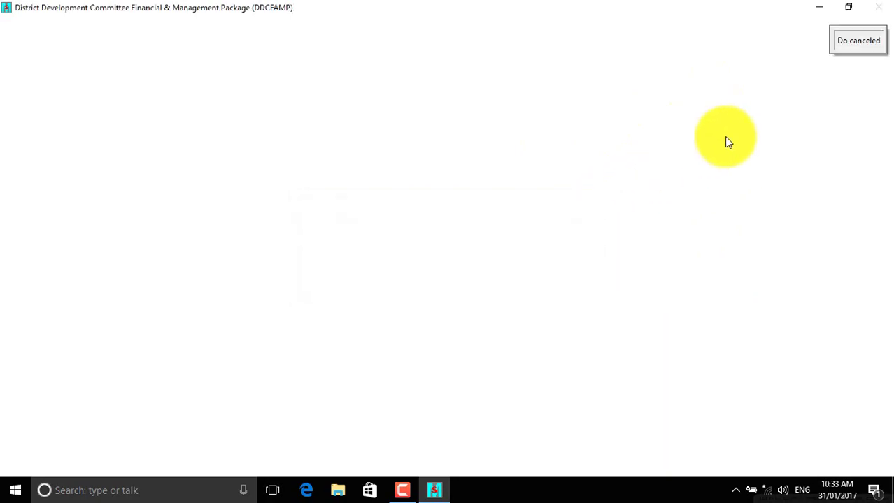
pyautogui.rightClick(234, 236)
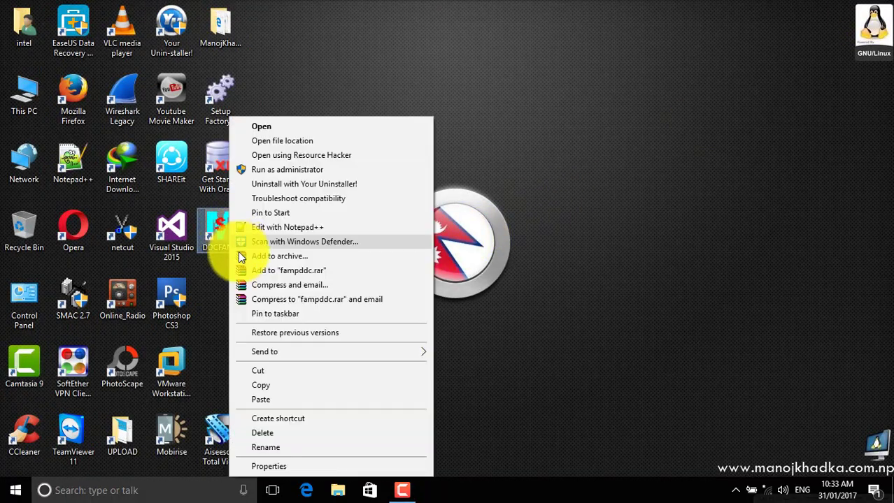
pyautogui.press('Return')
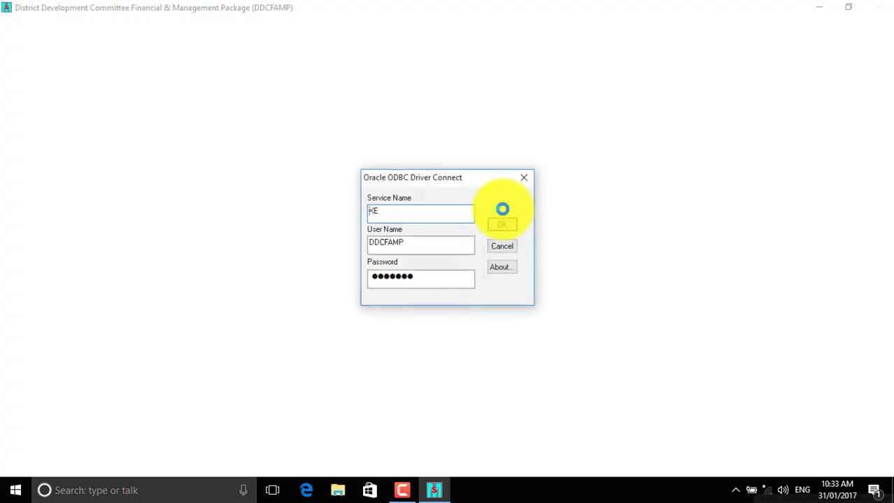
pyautogui.click(501, 224)
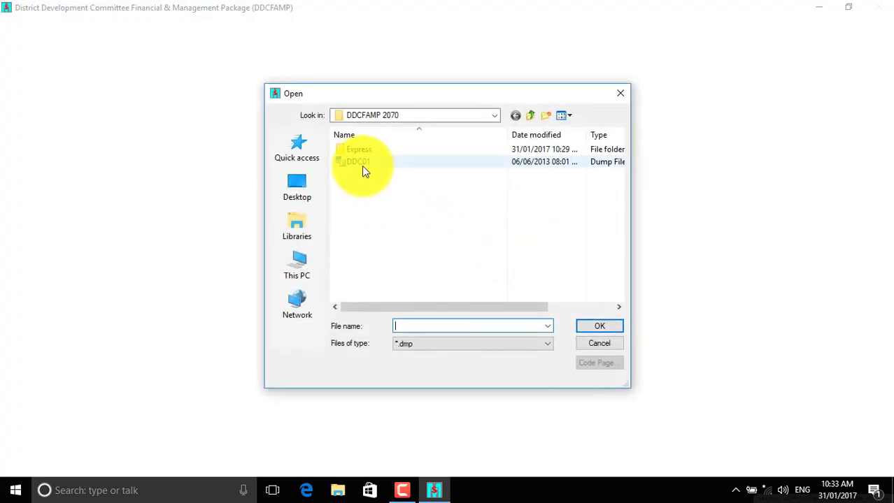
# Step: Import the DDC01 dump file from the D:\DDCFAMP 2070 folder
pyautogui.click(308, 271)
pyautogui.doubleClick(409, 291)
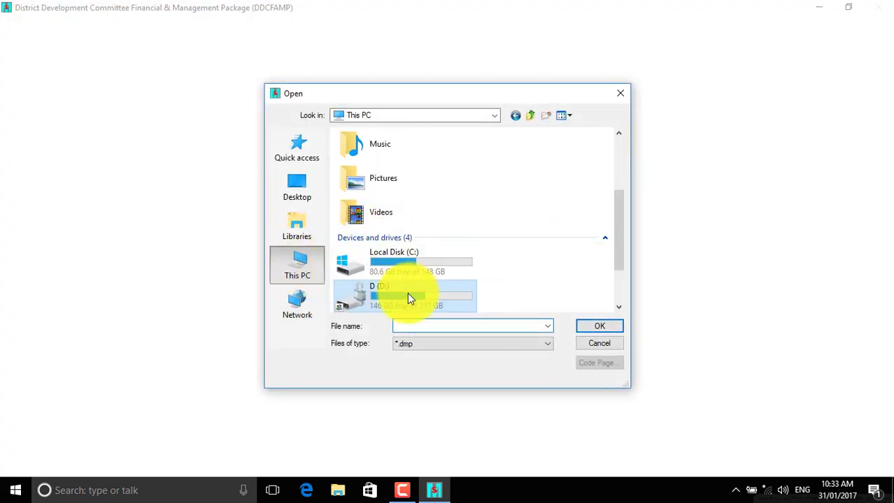
pyautogui.doubleClick(388, 172)
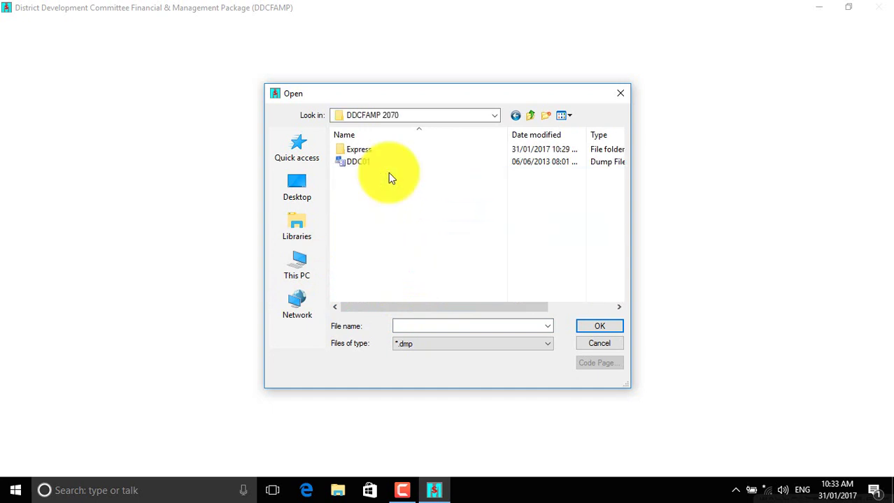
pyautogui.click(358, 161)
pyautogui.click(600, 328)
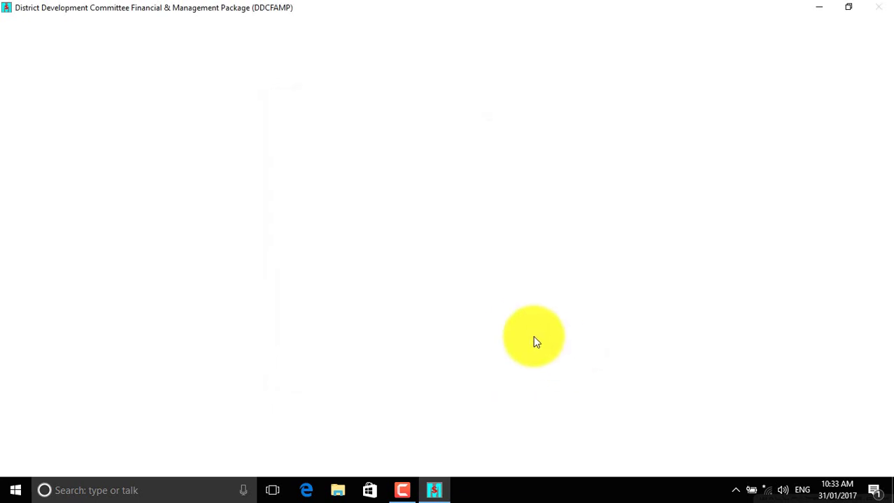